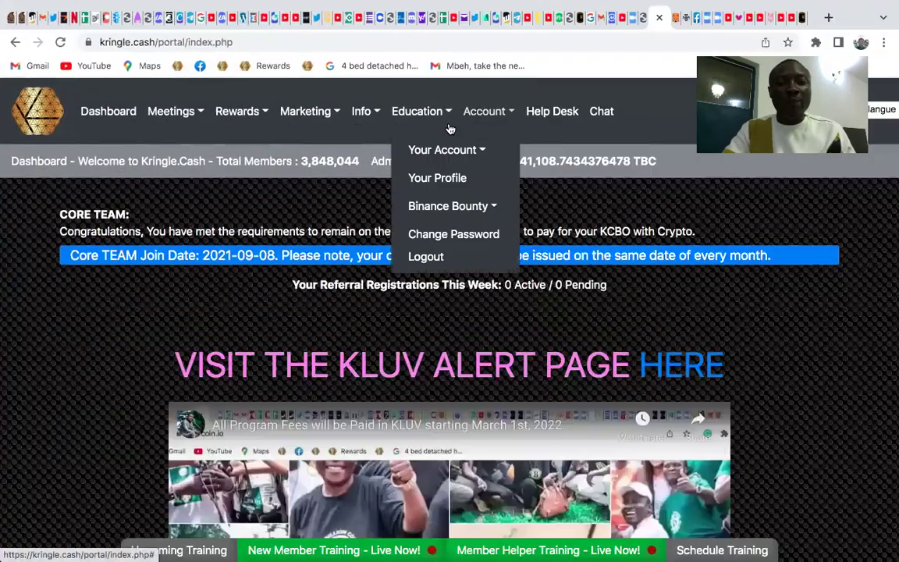
Step: Open the Referral link page from the Marketing menu to show the personal referral link
mouse_move(369, 119)
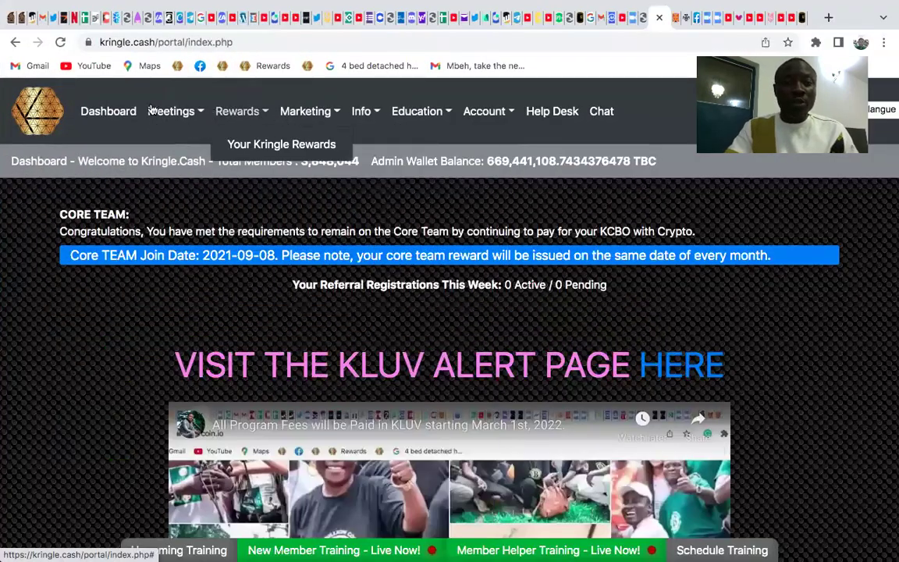
mouse_move(316, 118)
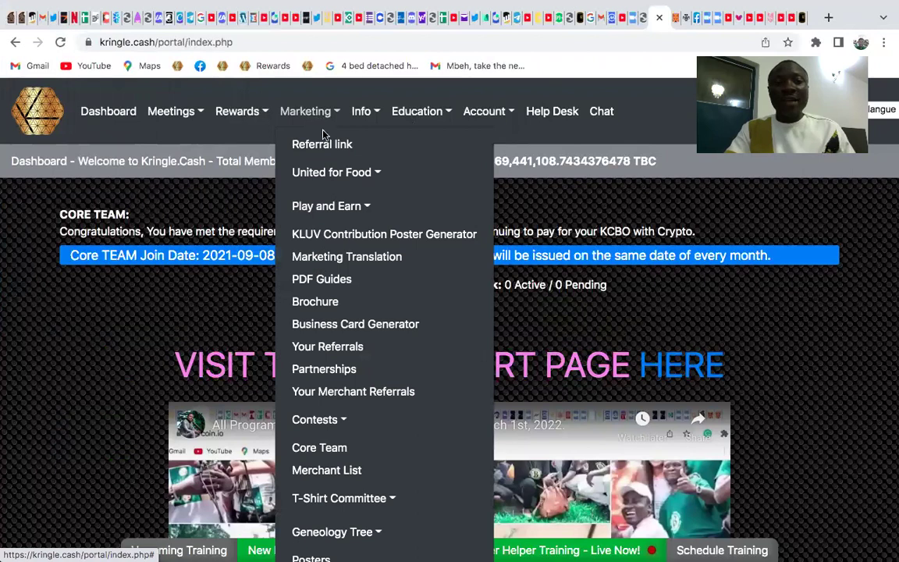
left_click(342, 148)
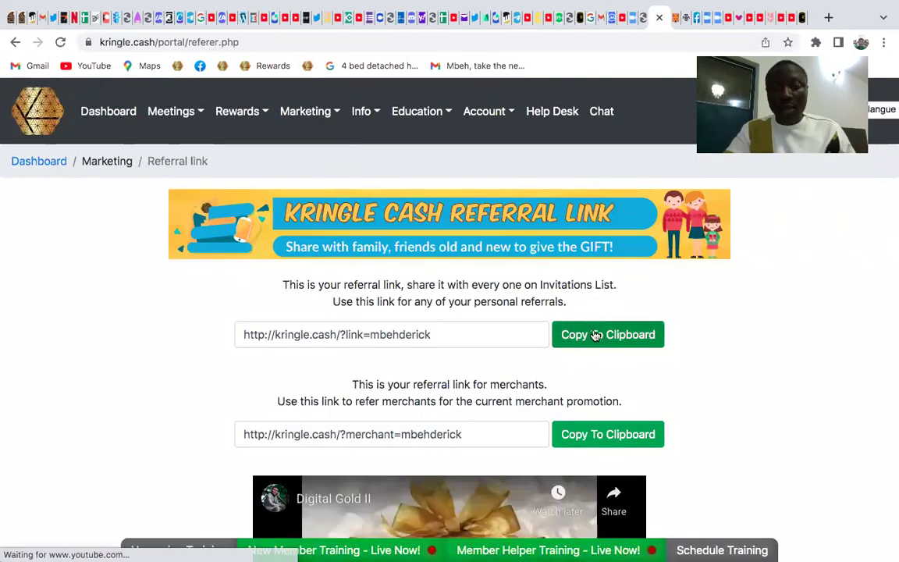
Step: Copy the personal referral link and load it in a new tab to reach Start Registration
left_click(598, 336)
left_click(827, 16)
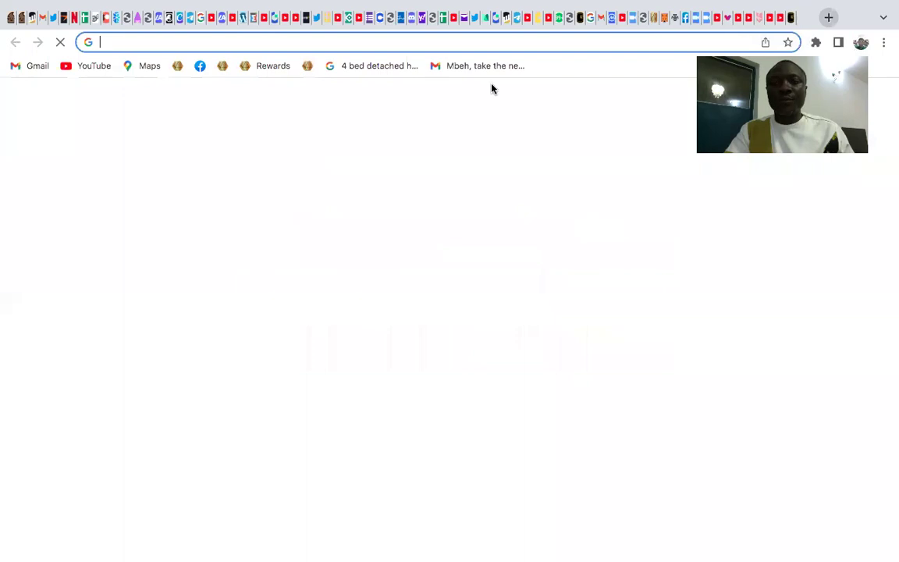
left_click(353, 45)
key("ctrl+v")
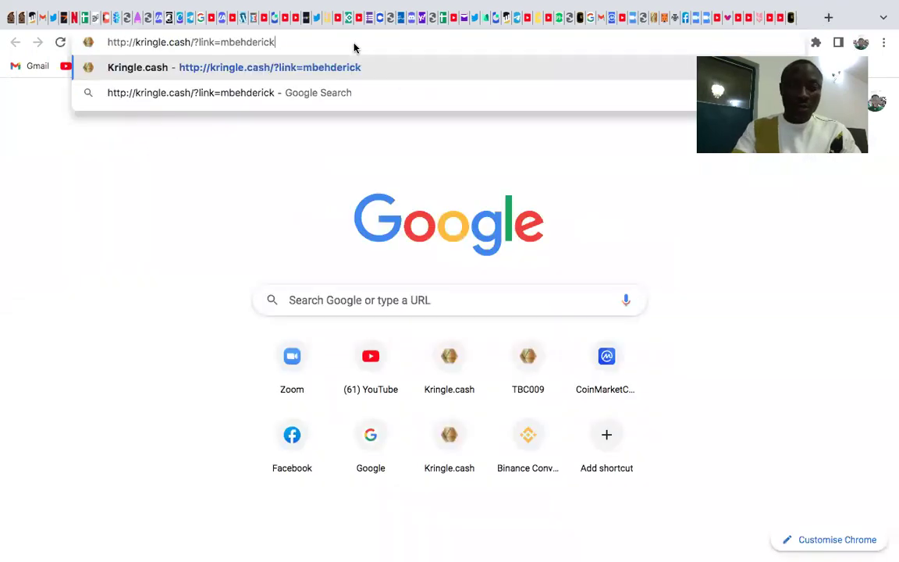
key("Return")
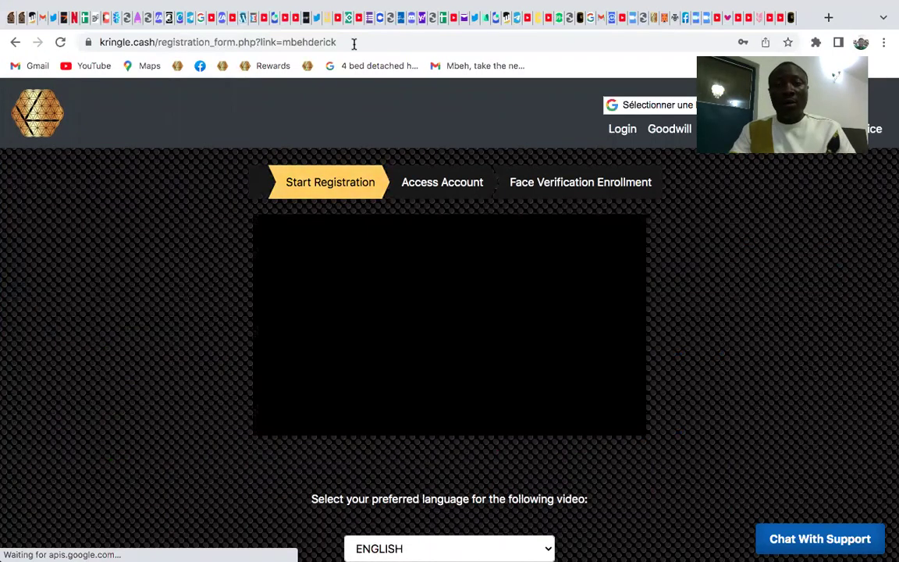
Step: Scroll the registration page past the language selector and promo videos to the sign-up form
scroll(166, 295, "down", 5)
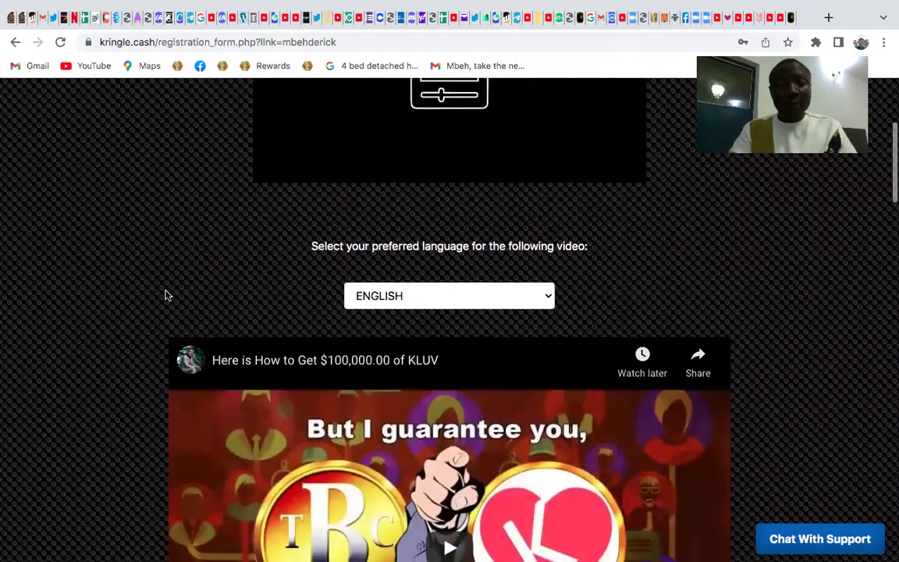
scroll(195, 229, "up", 2)
scroll(195, 228, "up", 5)
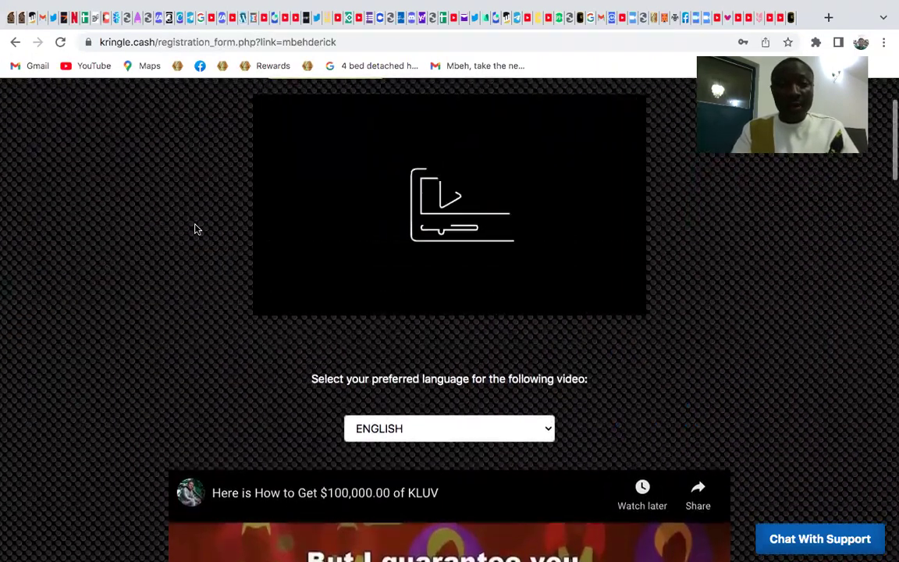
scroll(196, 229, "down", 5)
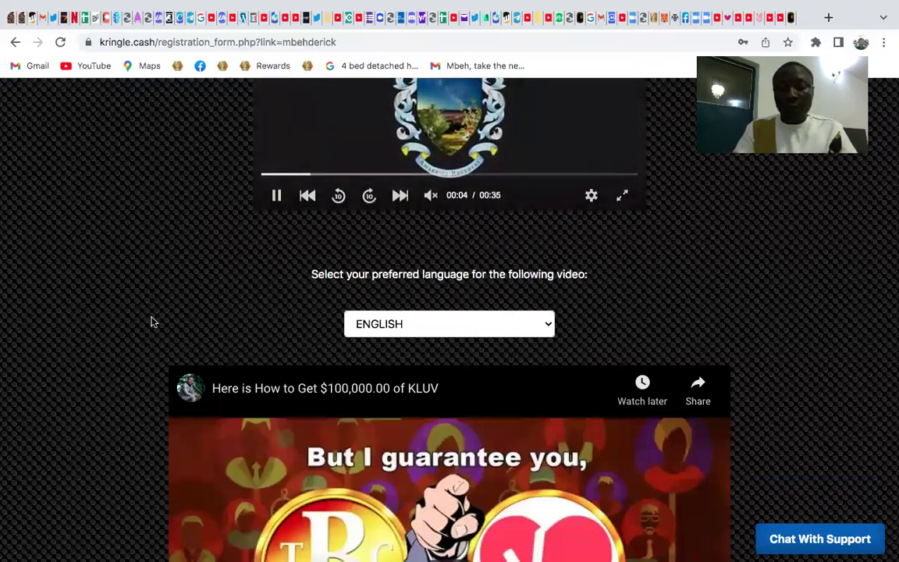
scroll(153, 322, "down", 3)
scroll(153, 322, "down", 8)
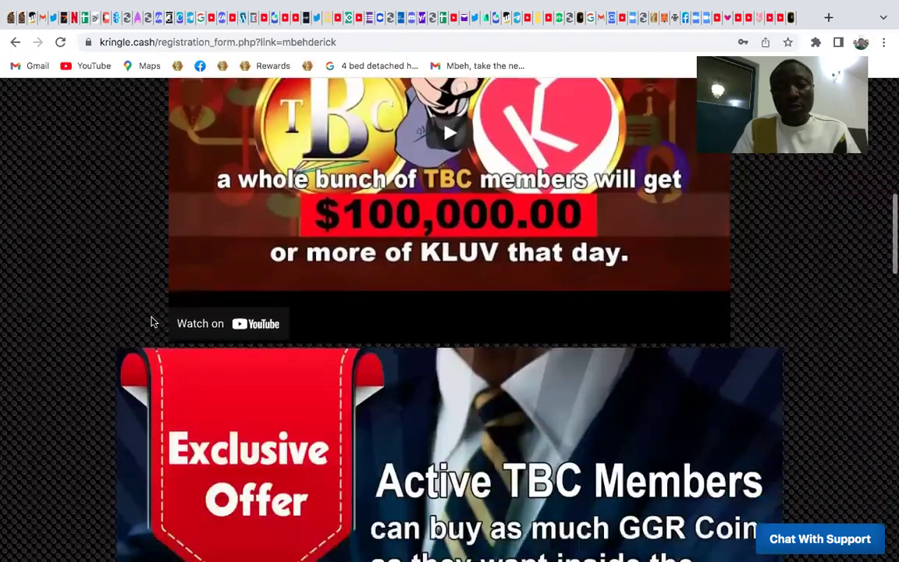
scroll(153, 322, "down", 8)
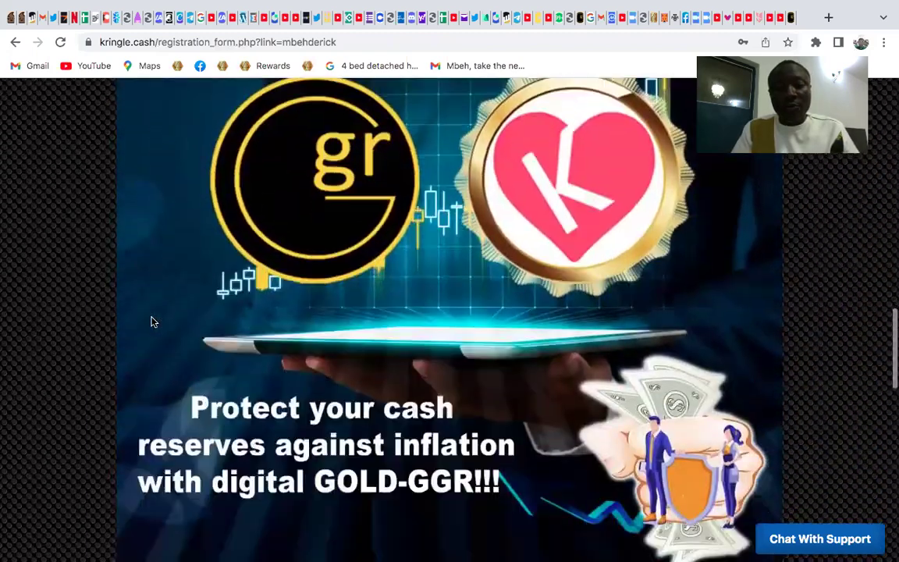
scroll(153, 322, "down", 1)
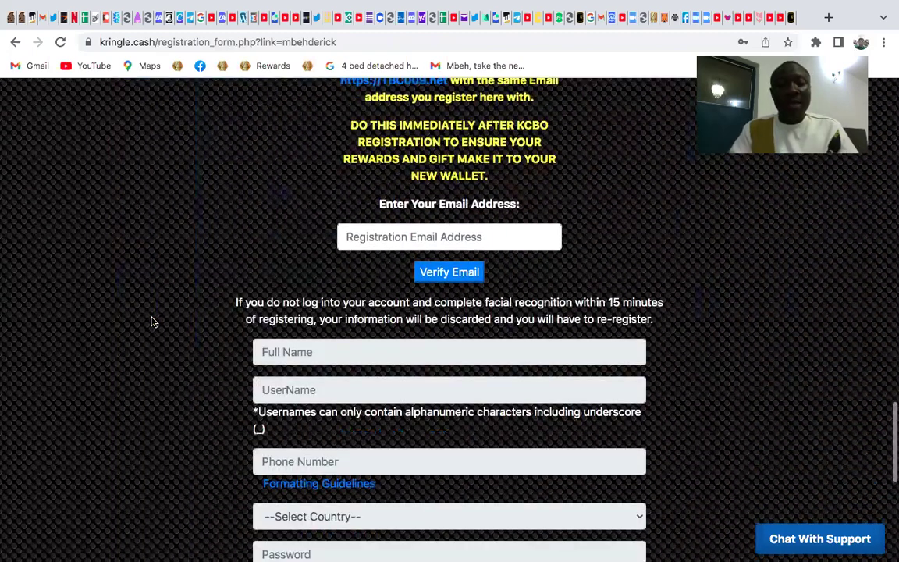
Step: Enter the registration e-mail address in the email field and verify it
left_click(363, 235)
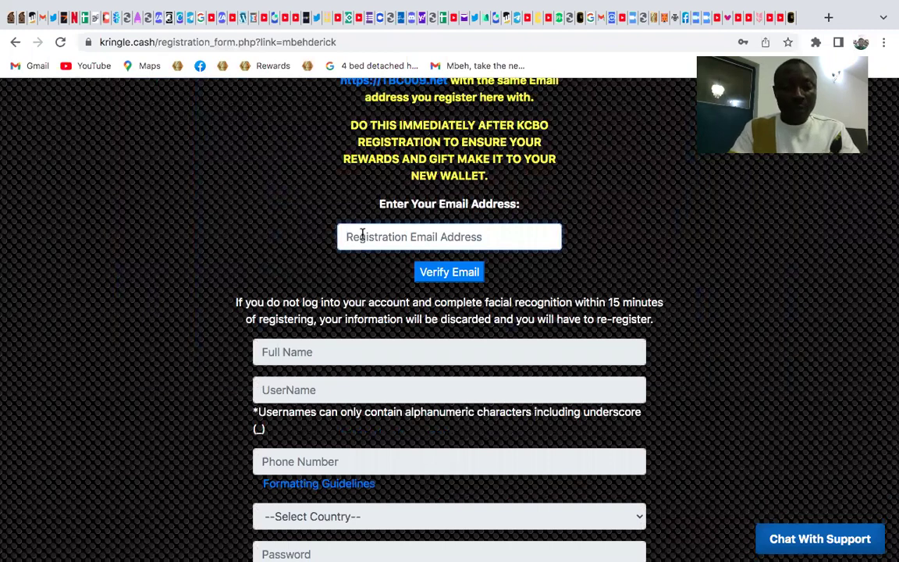
type("de")
key("BackSpace")
key("BackSpace")
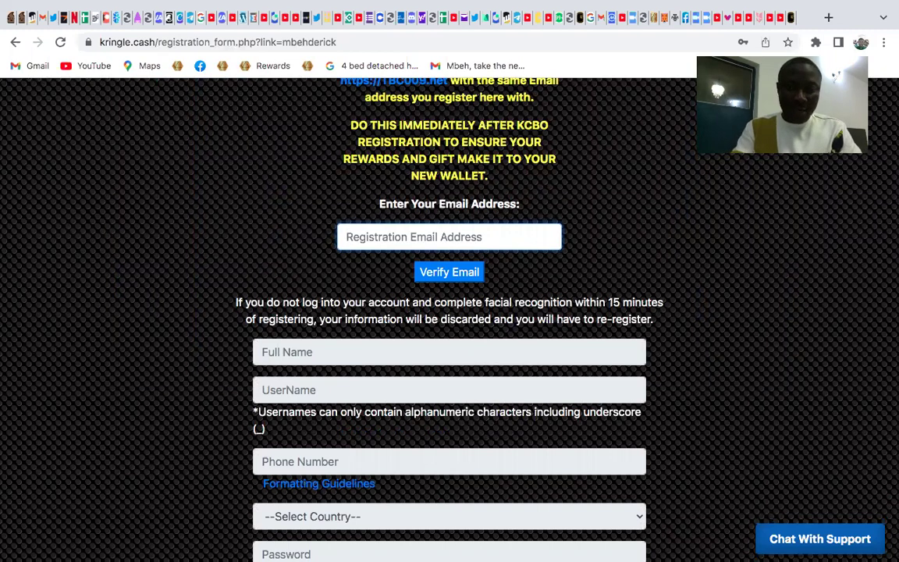
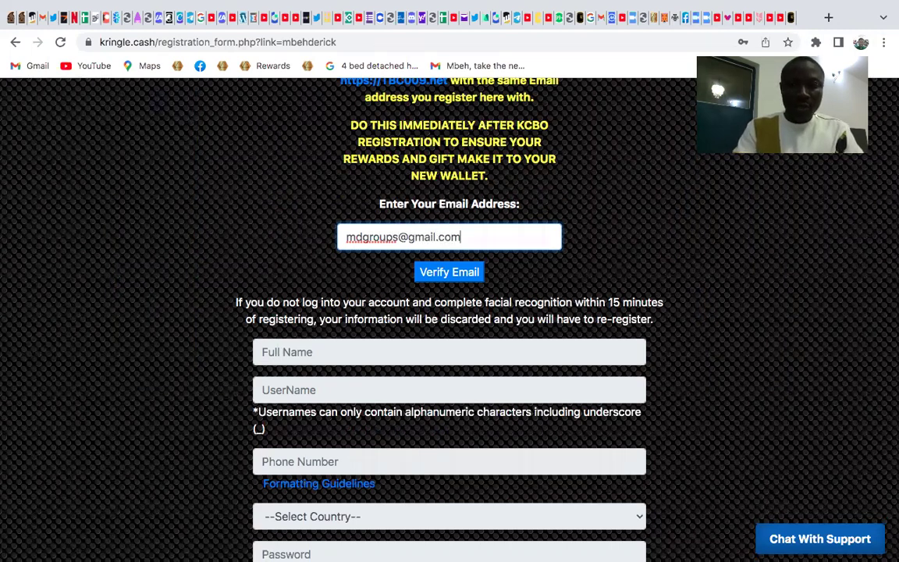
left_click(460, 270)
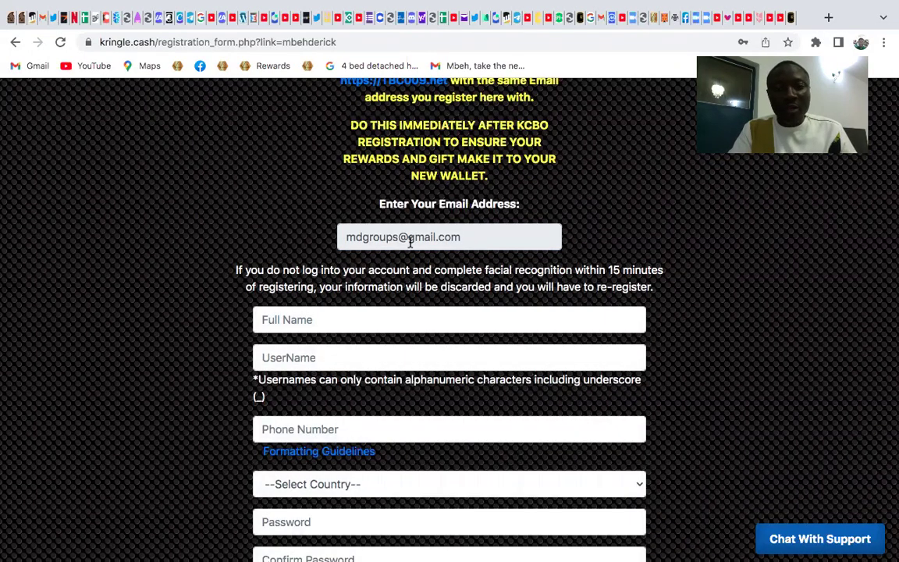
Step: Try the full name field and country list, leaving the country unselected
left_click(287, 315)
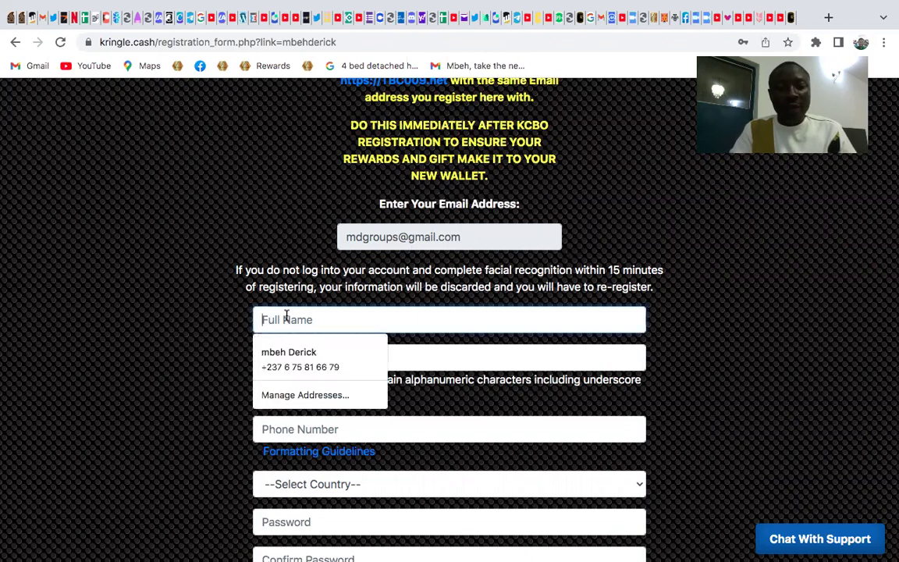
left_click(219, 323)
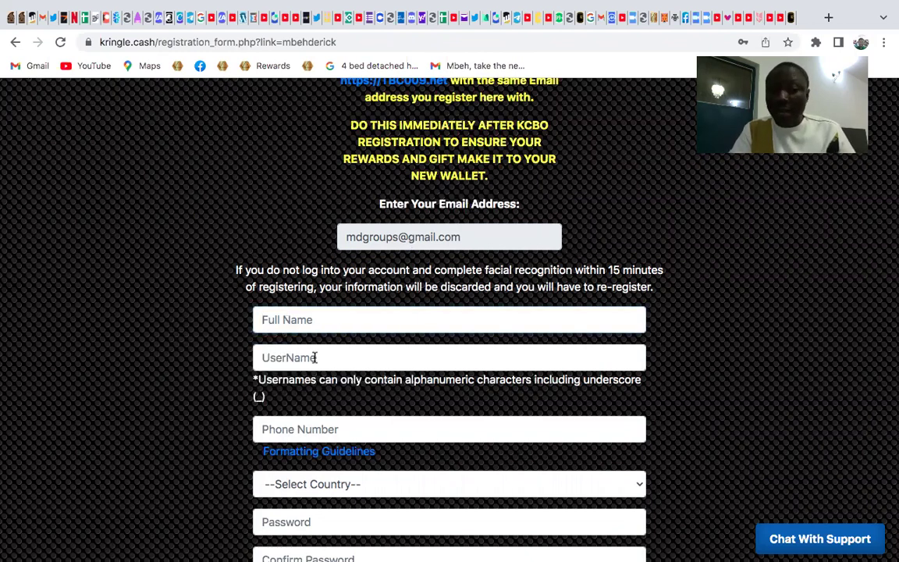
scroll(231, 378, "down", 3)
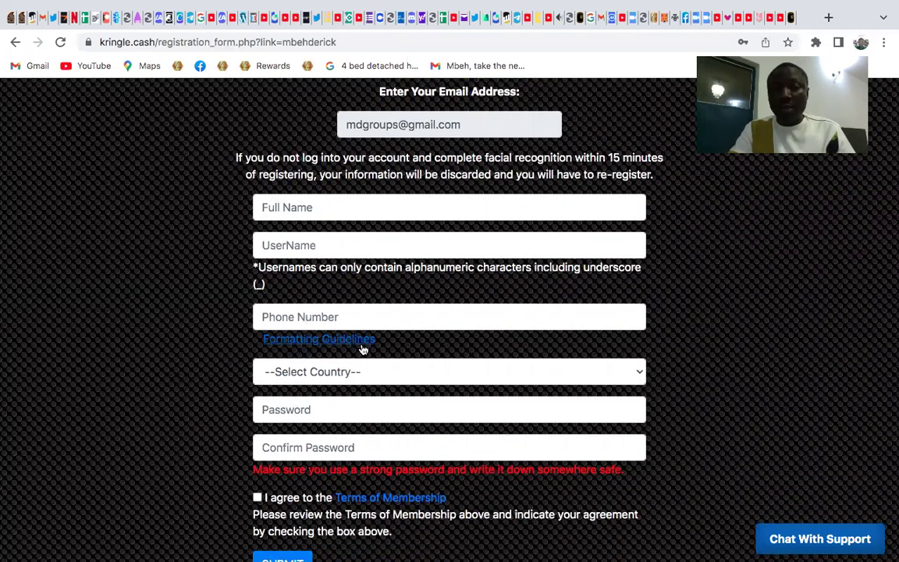
left_click(321, 375)
left_click(160, 400)
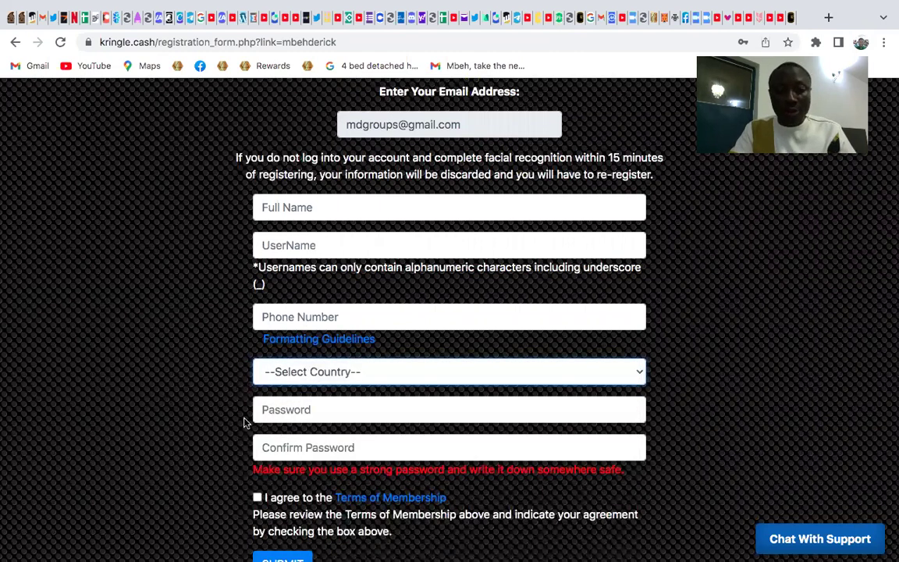
left_click(217, 510)
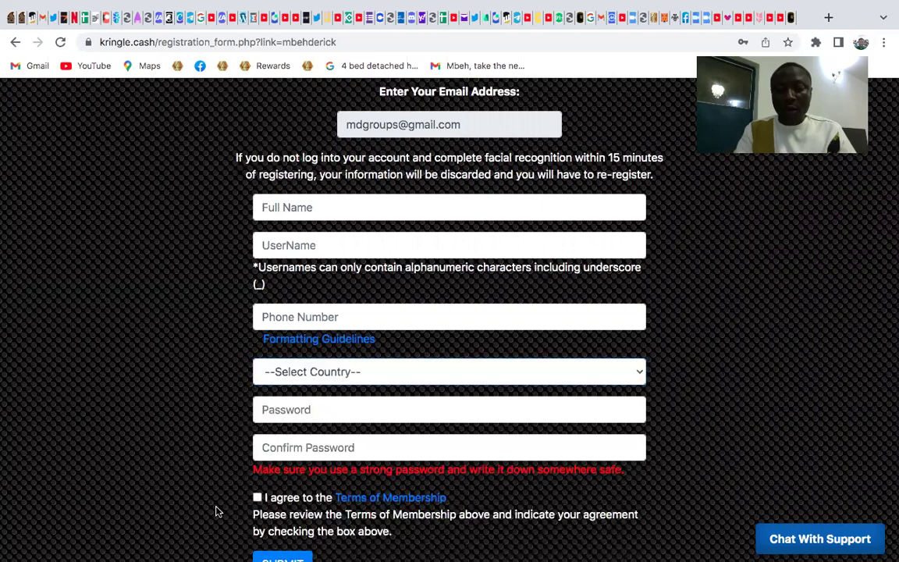
Step: Highlight the sponsor's name below the form, then return to the referral link tab
scroll(217, 512, "down", 1)
scroll(217, 511, "down", 1)
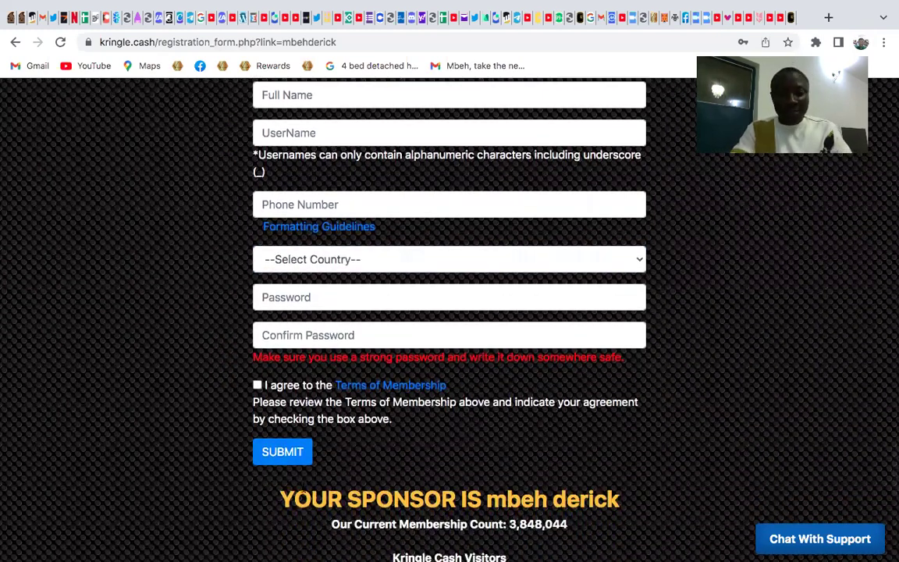
left_click_drag(622, 501, 484, 500)
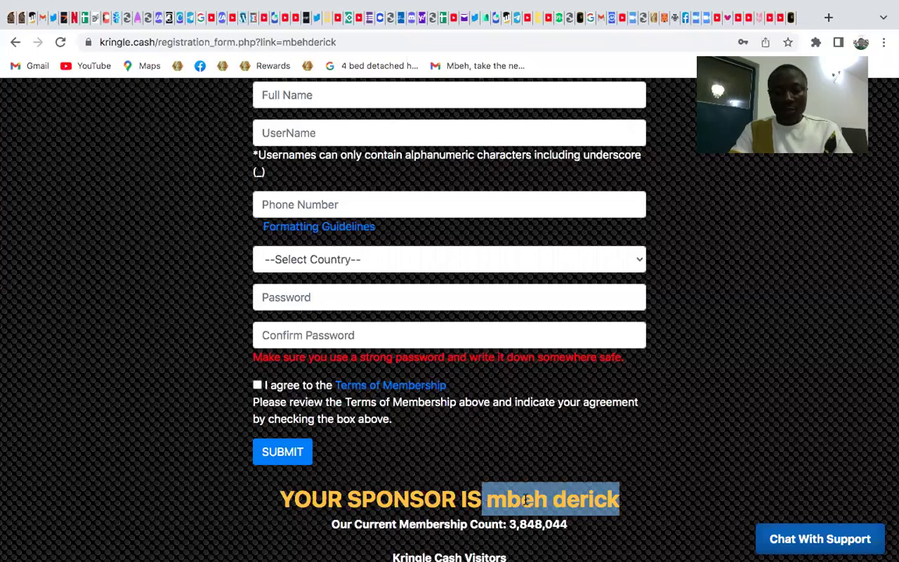
left_click(175, 432)
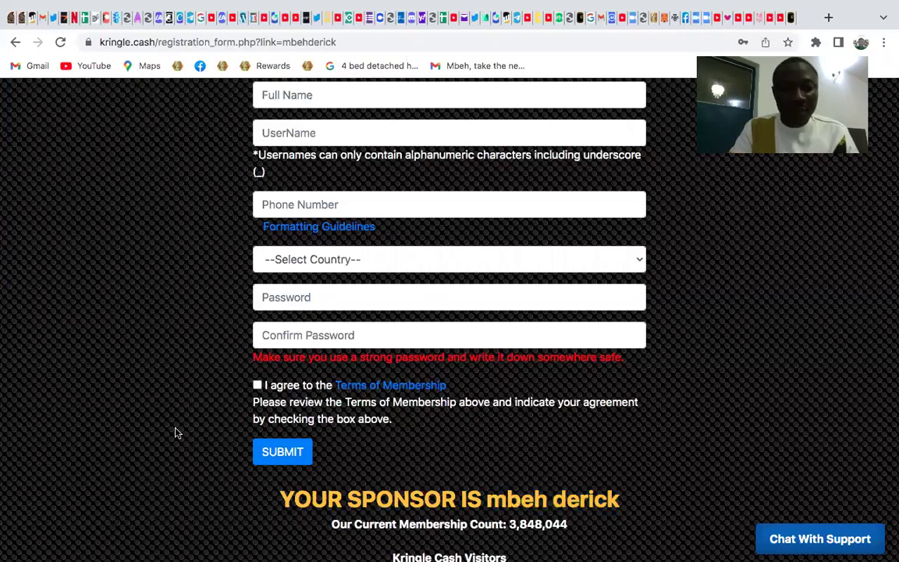
scroll(175, 432, "down", 4)
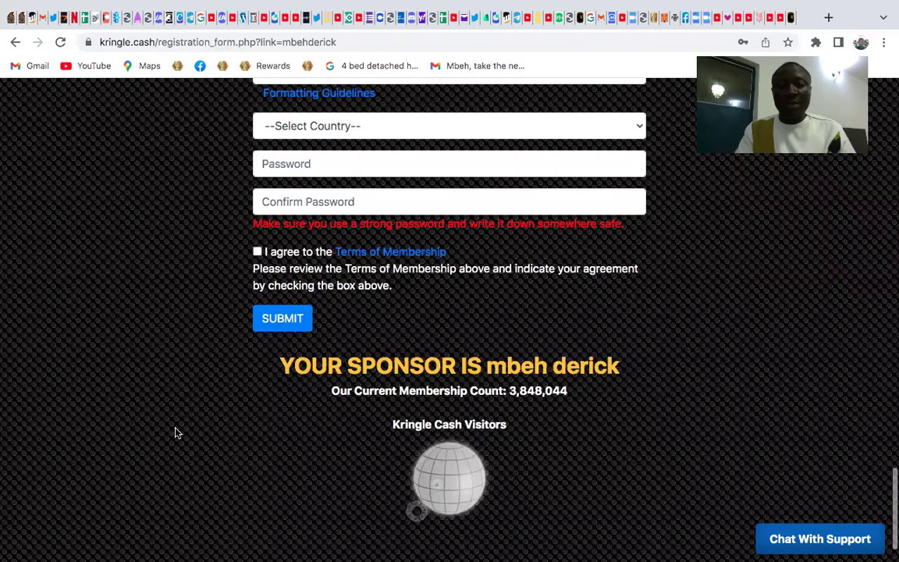
scroll(175, 432, "up", 2)
scroll(175, 433, "up", 20)
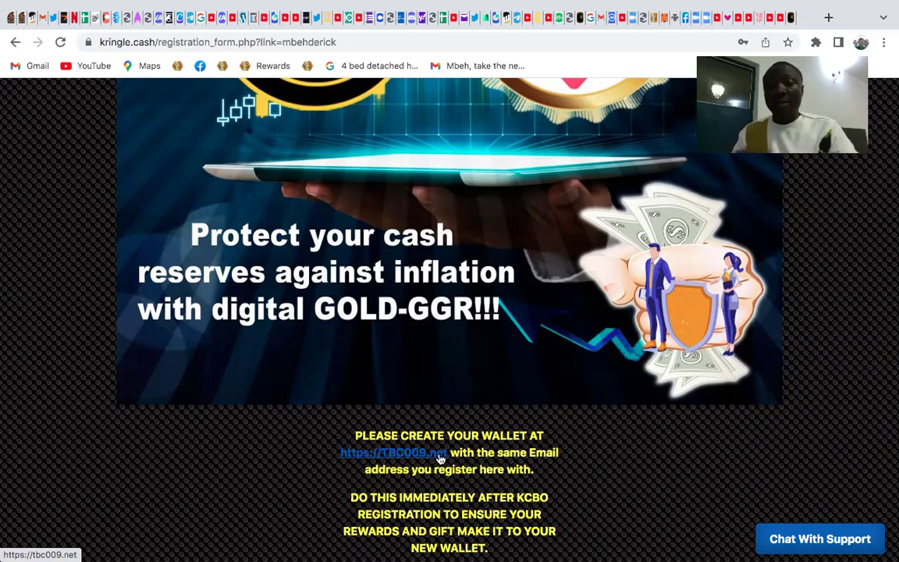
left_click(657, 18)
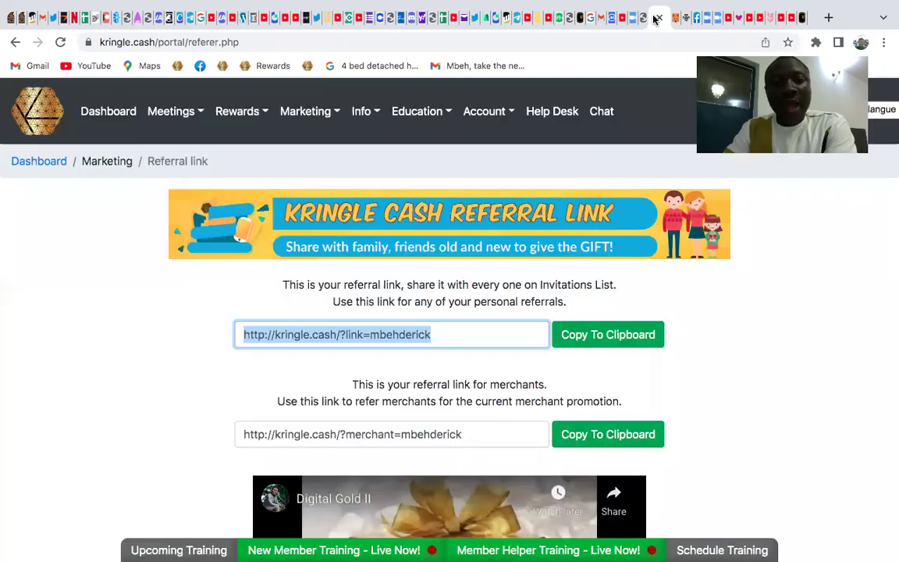
Step: Go to the member dashboard showing Core Team status and 0 Active / 0 Pending referrals
left_click(108, 124)
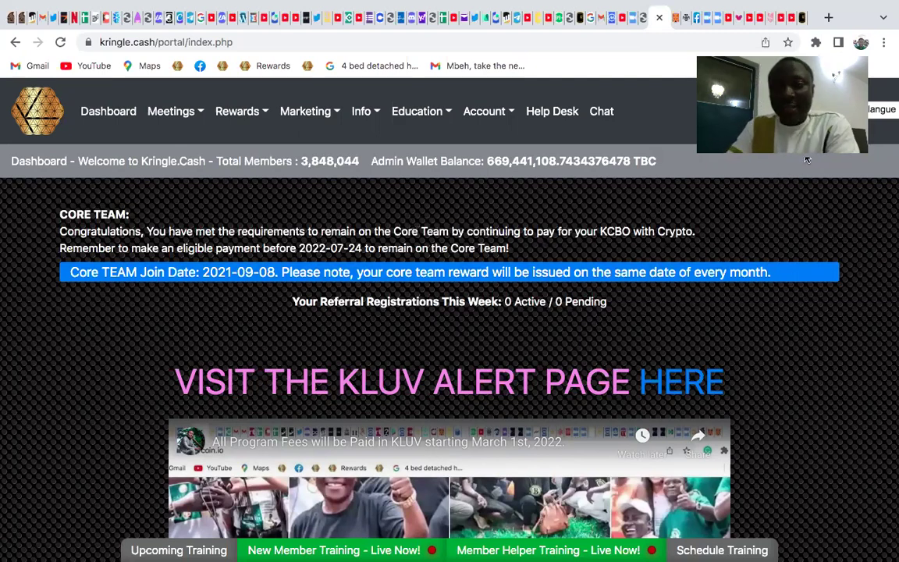
Step: In a new tab, type 'meta' and run the Google search for 'metamask'
left_click(829, 17)
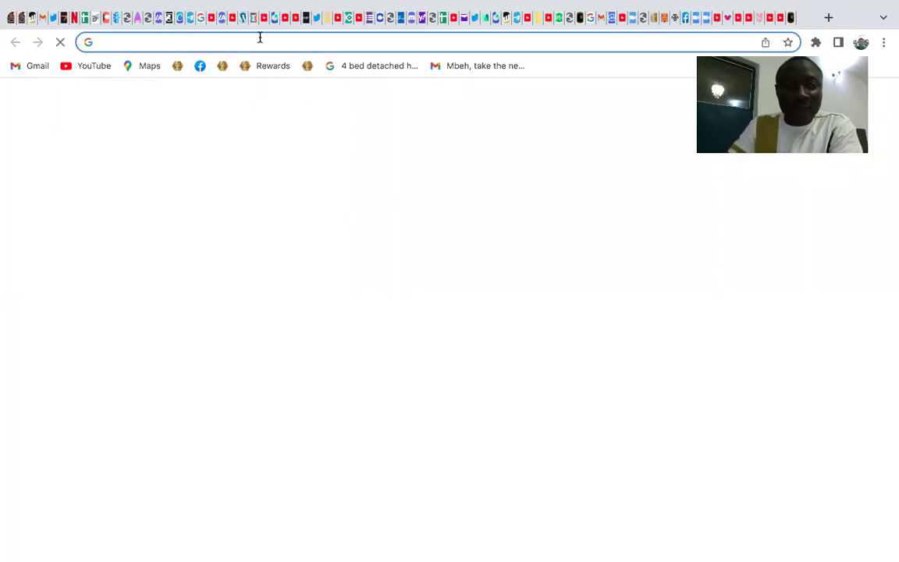
type("tbc")
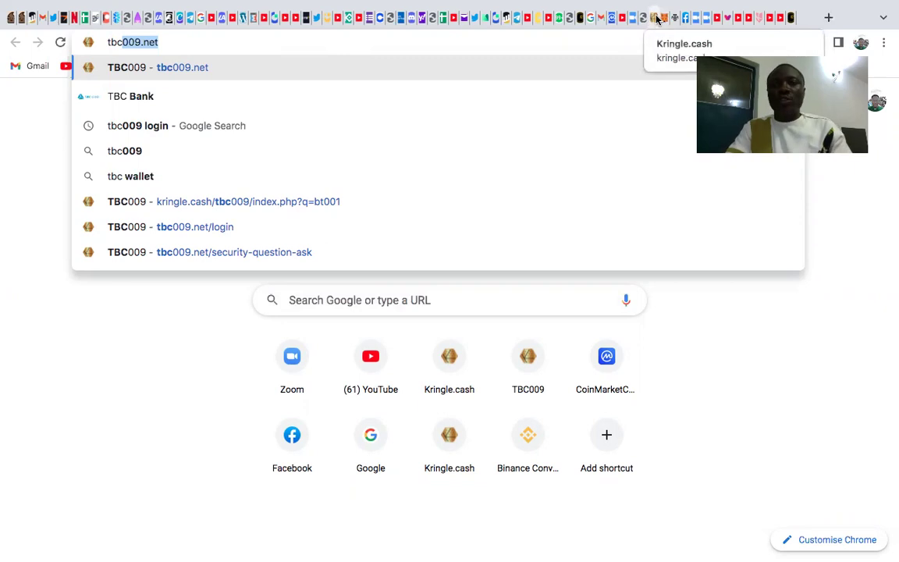
left_click(830, 19)
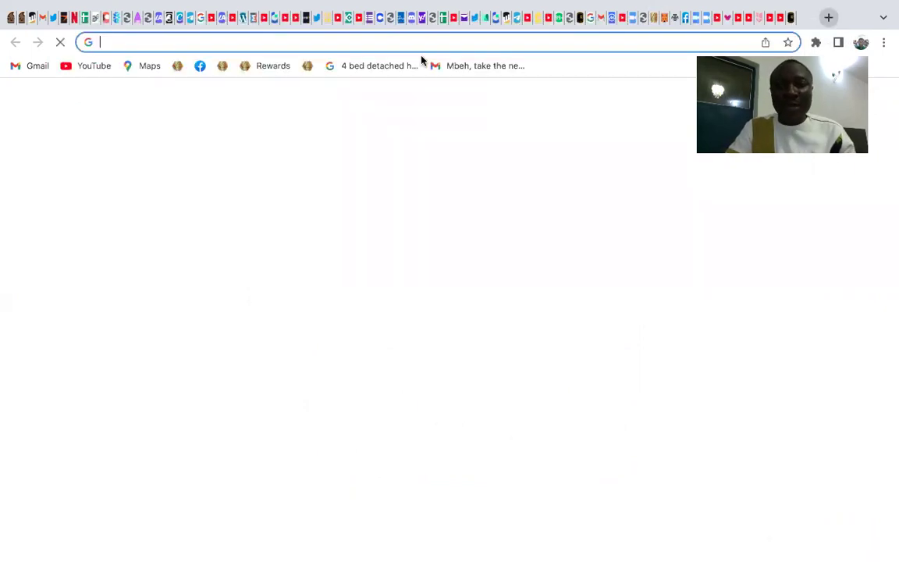
type("ma")
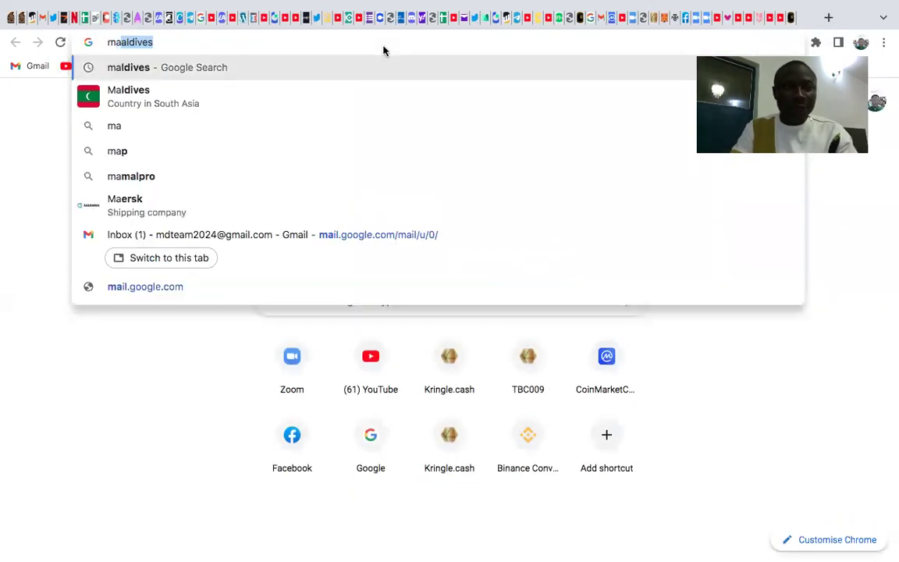
key("BackSpace")
key("BackSpace")
key("BackSpace")
type("mal")
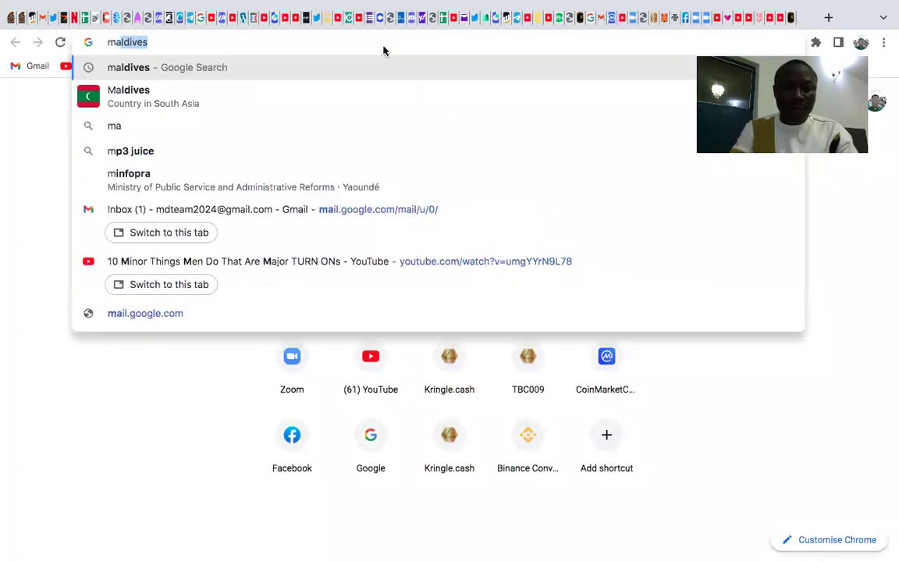
key("BackSpace")
key("BackSpace")
key("BackSpace")
key("BackSpace")
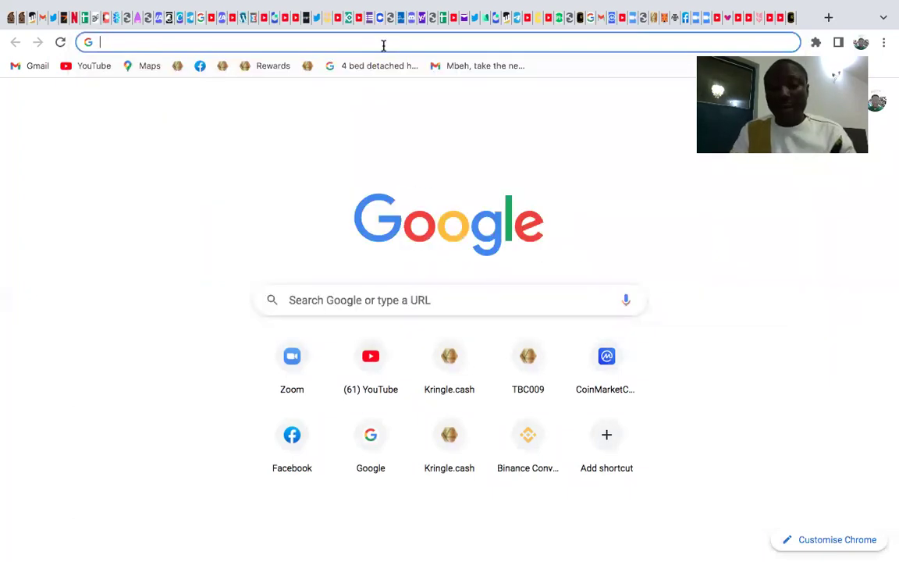
type("meta")
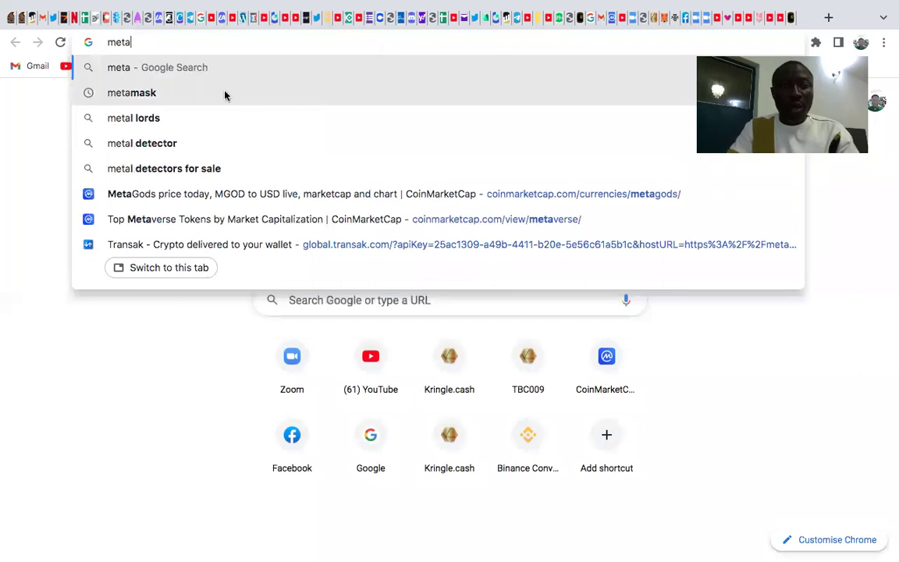
left_click(204, 92)
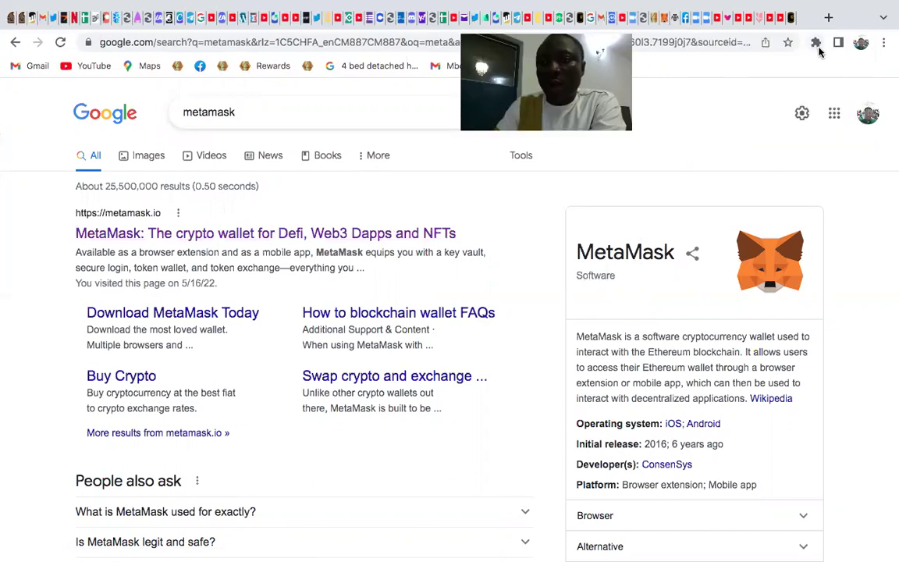
Step: Pin the MetaMask extension to the toolbar and open the wallet showing 0.2256 BNB
left_click(816, 42)
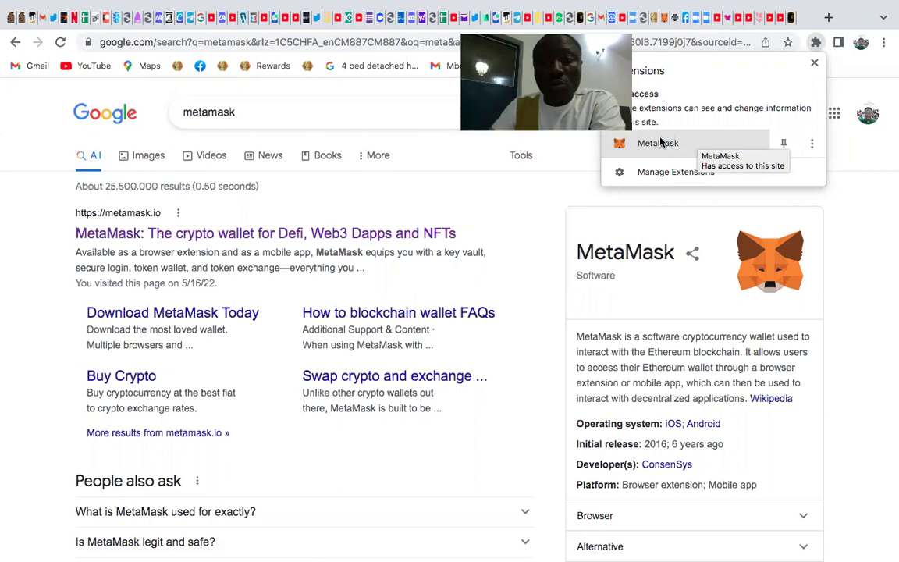
left_click(669, 144)
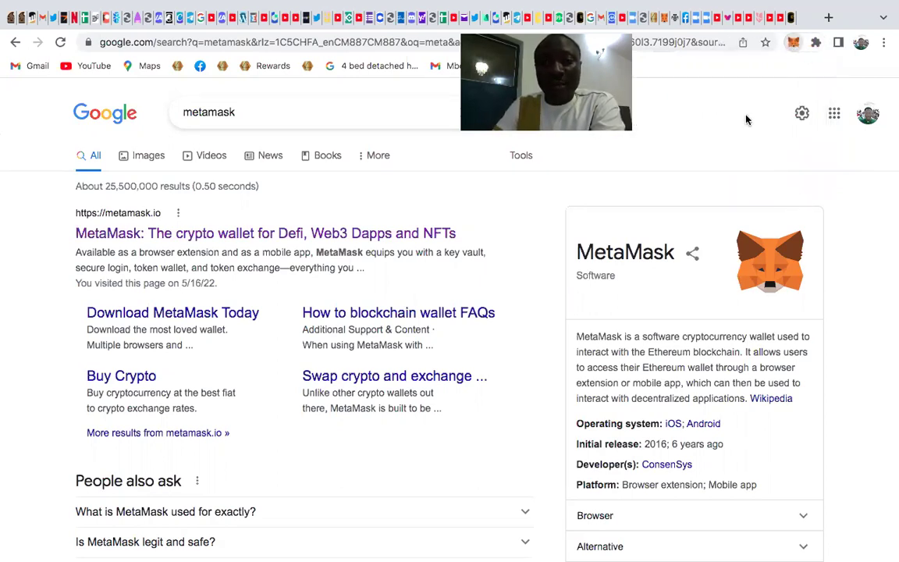
left_click(794, 44)
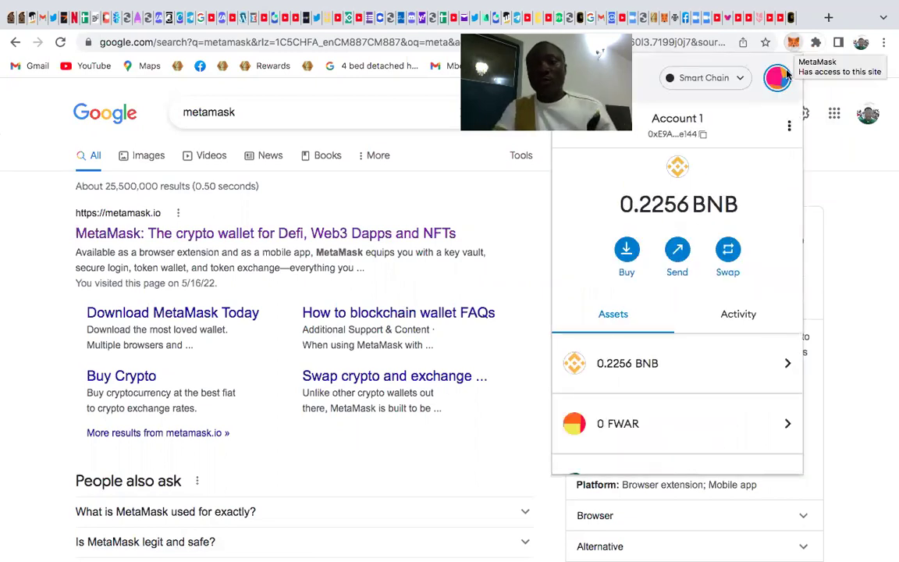
Step: Switch MetaMask from Smart Chain to Ethereum Mainnet, where Account 1 holds 0 ETH
left_click(738, 83)
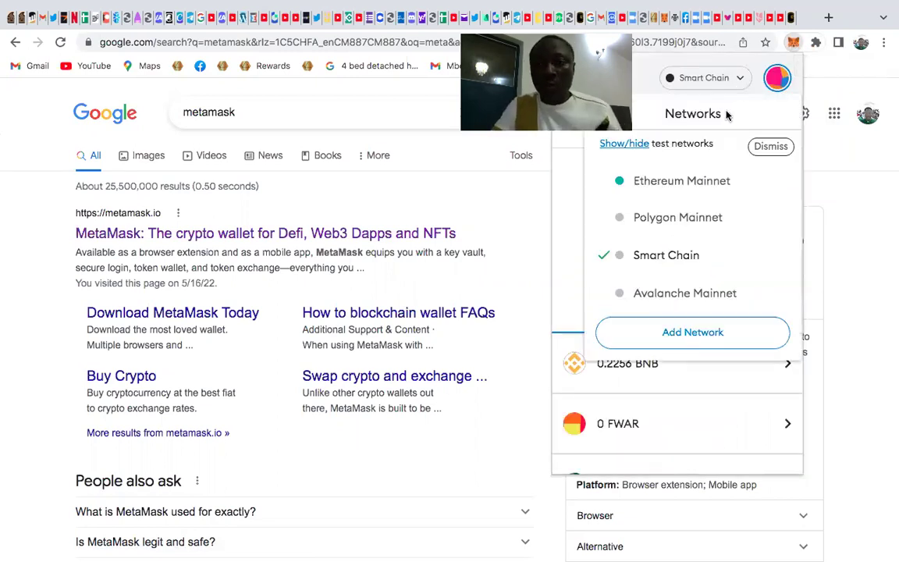
left_click(676, 179)
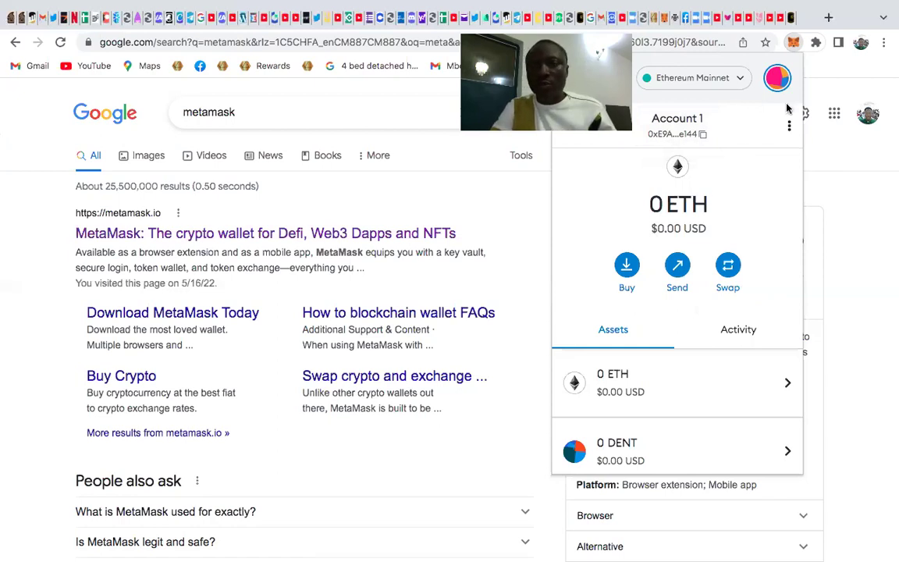
left_click(787, 132)
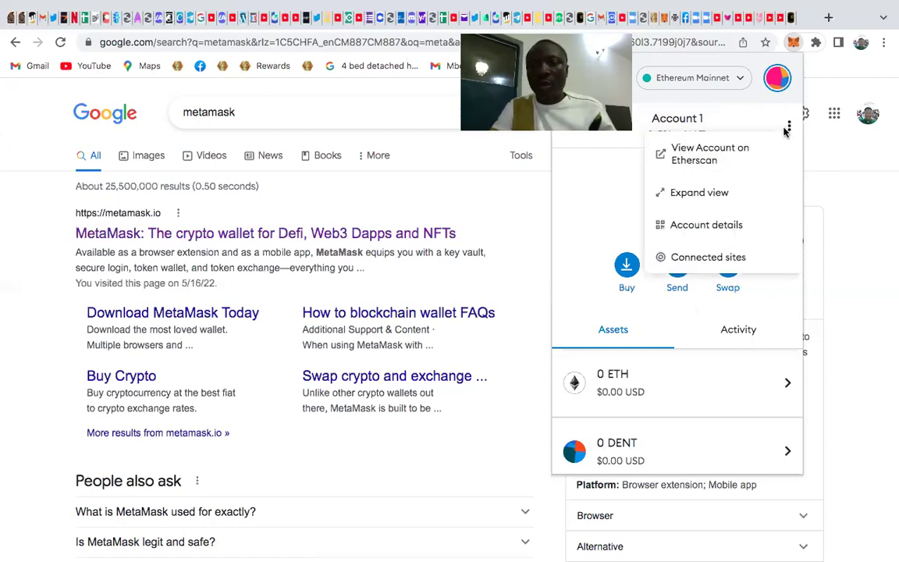
Step: Expand MetaMask into a full browser tab and show its network list
left_click(691, 197)
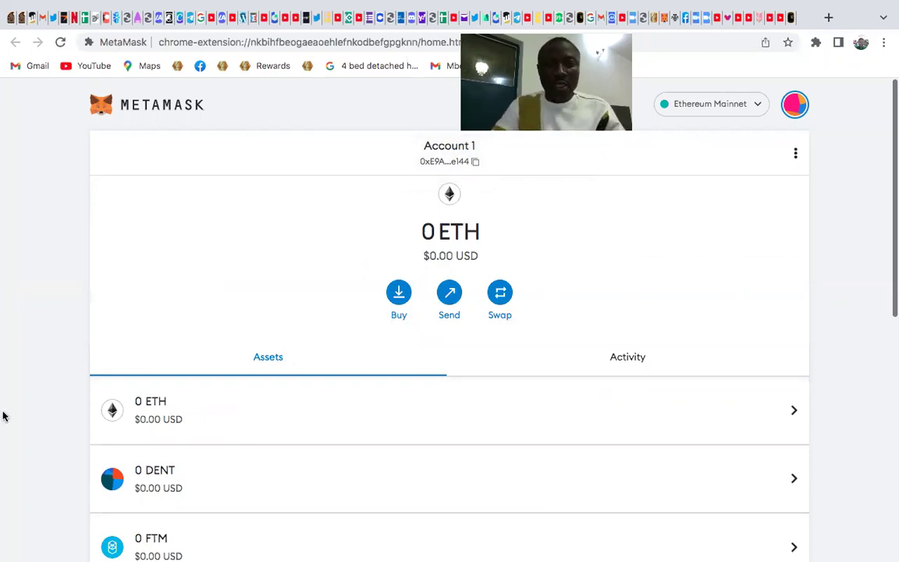
left_click(756, 109)
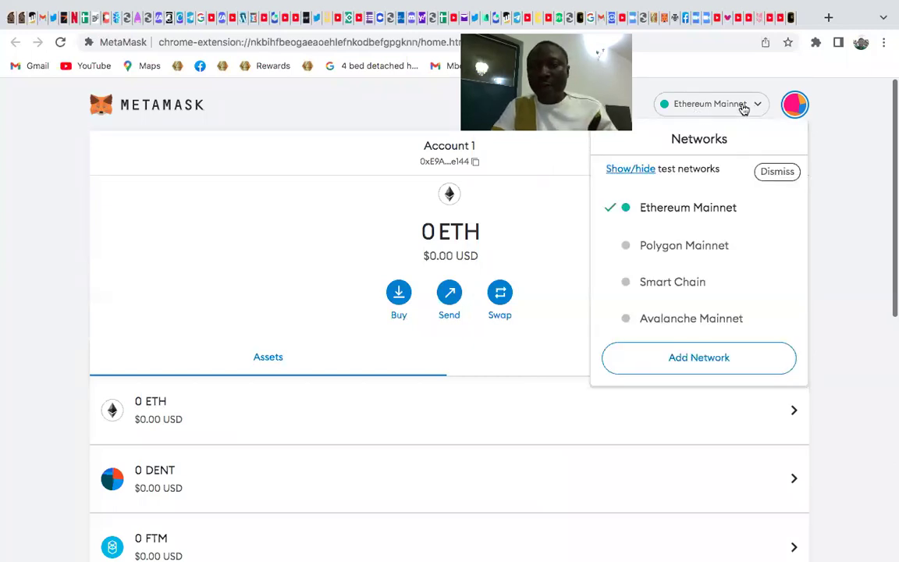
Step: Show MetaMask's blank Add a network form's RPC URL, chain ID and currency symbol fields, then return to Kringle Cash
left_click(687, 366)
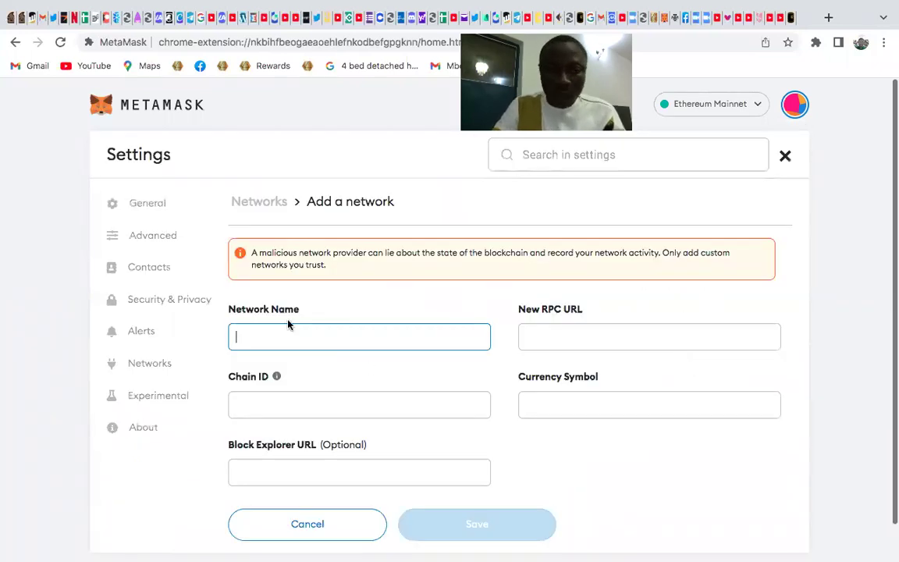
left_click(542, 333)
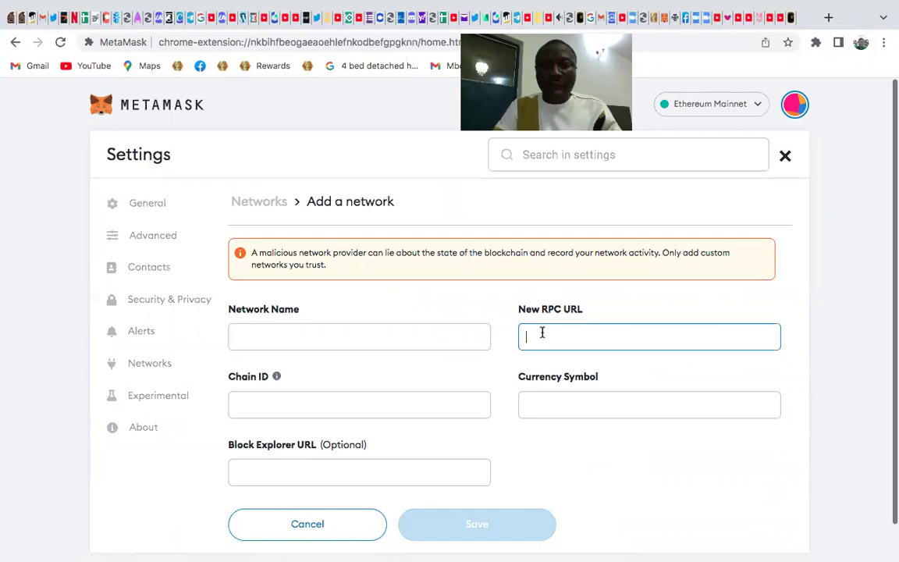
left_click(317, 411)
left_click(574, 393)
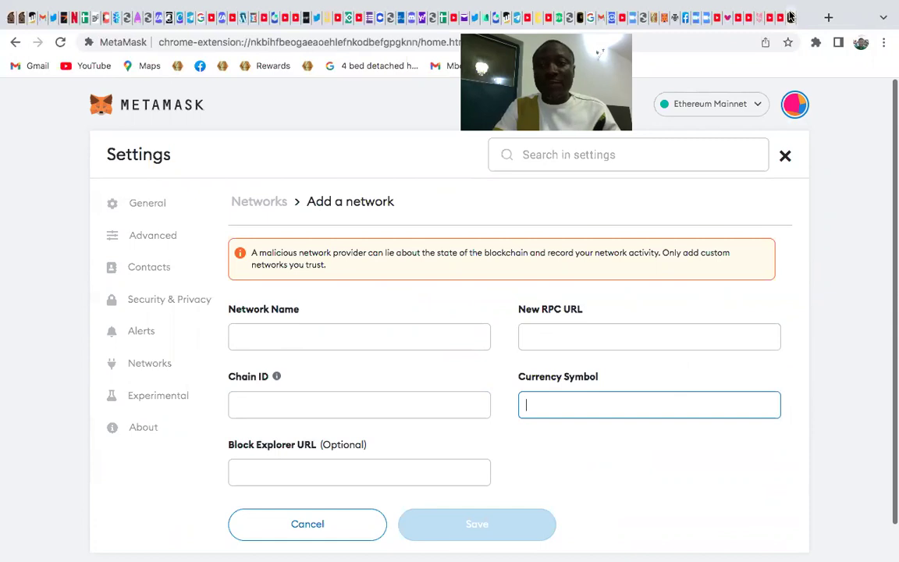
left_click(654, 17)
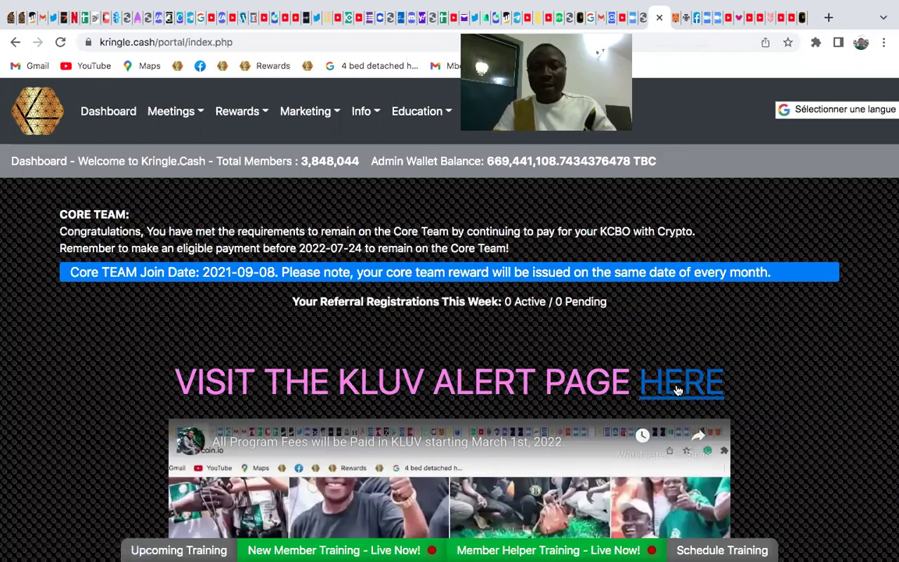
Step: Open the KLUV alert page, scroll through its Smart Chain network settings, then return to MetaMask
left_click(679, 390)
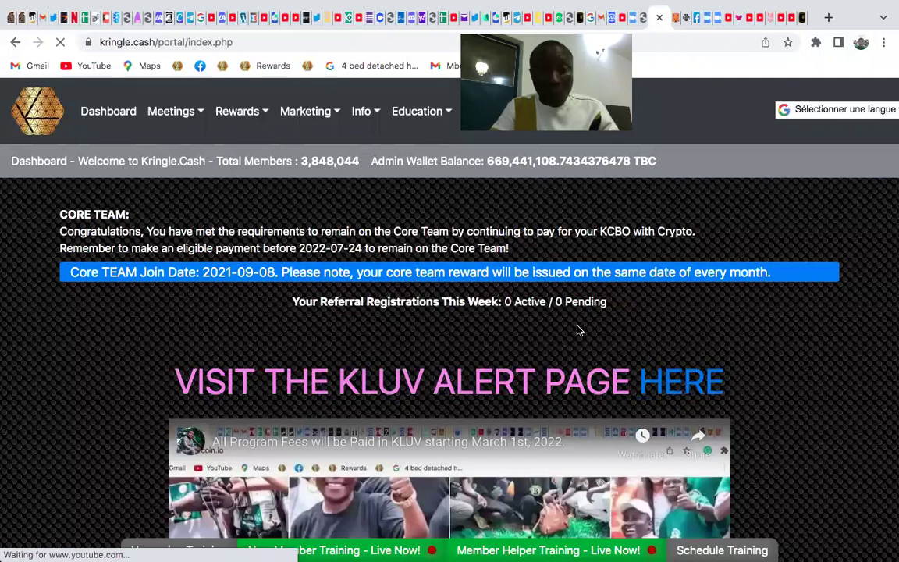
left_click(673, 390)
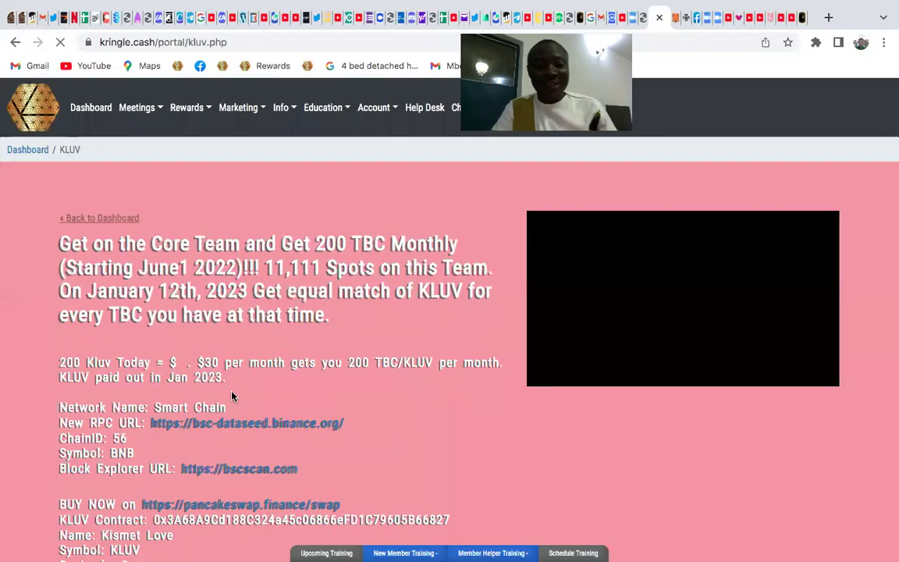
scroll(439, 452, "down", 1)
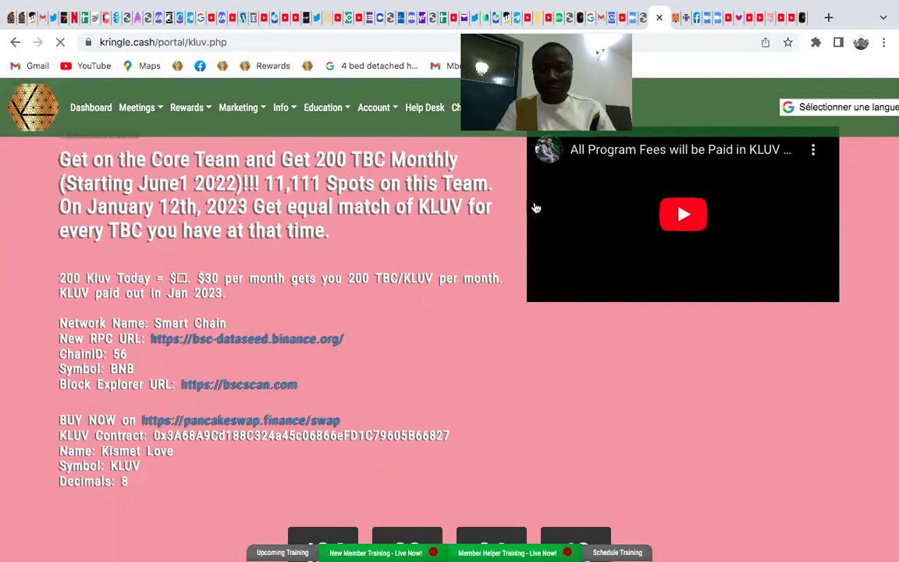
left_click(673, 17)
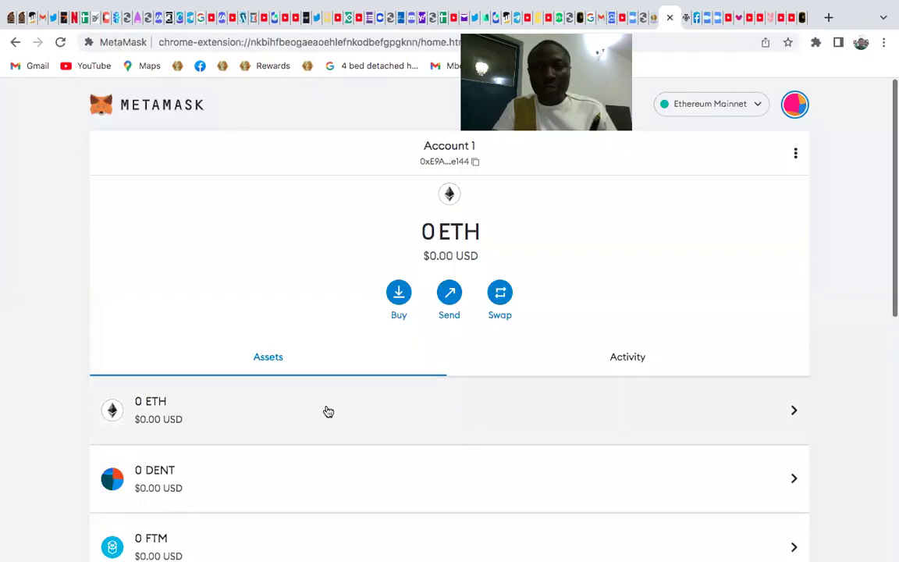
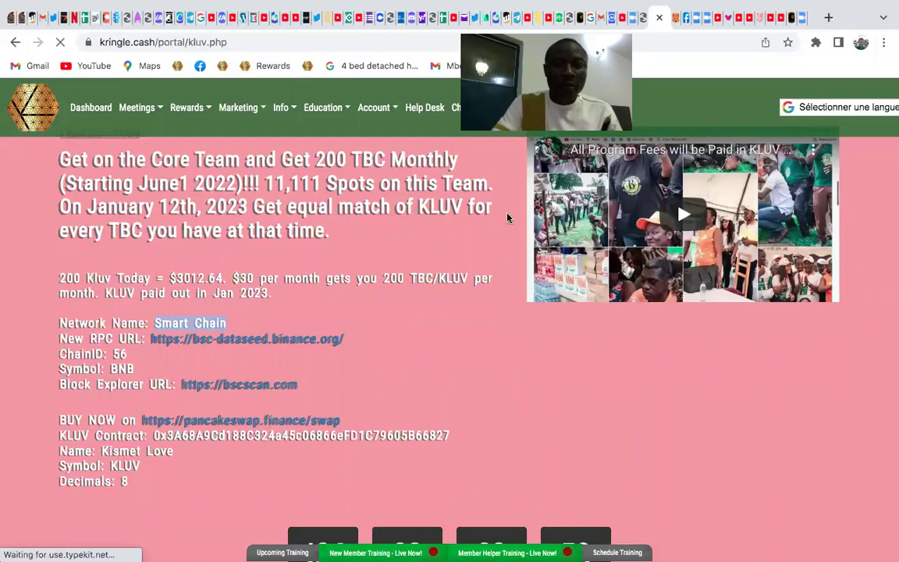
left_click(677, 18)
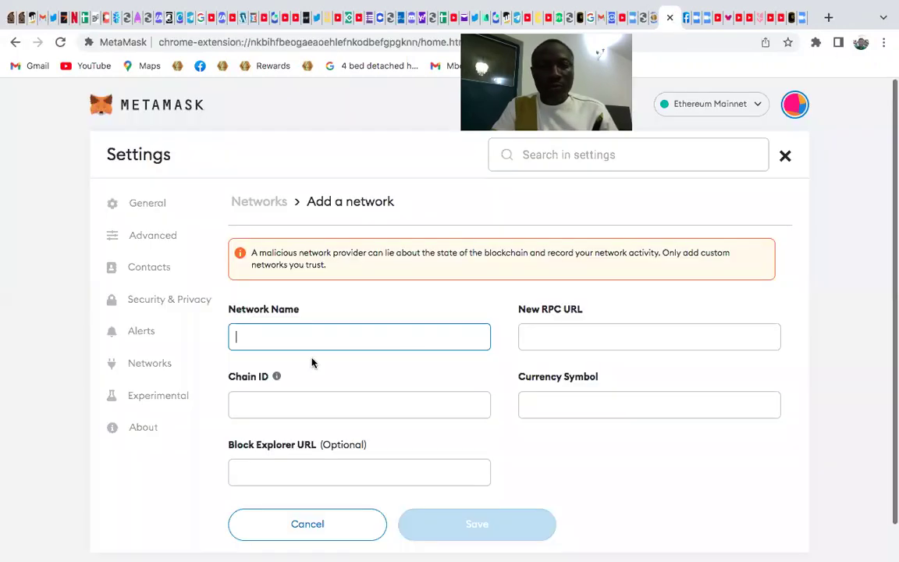
type("Smart Chain")
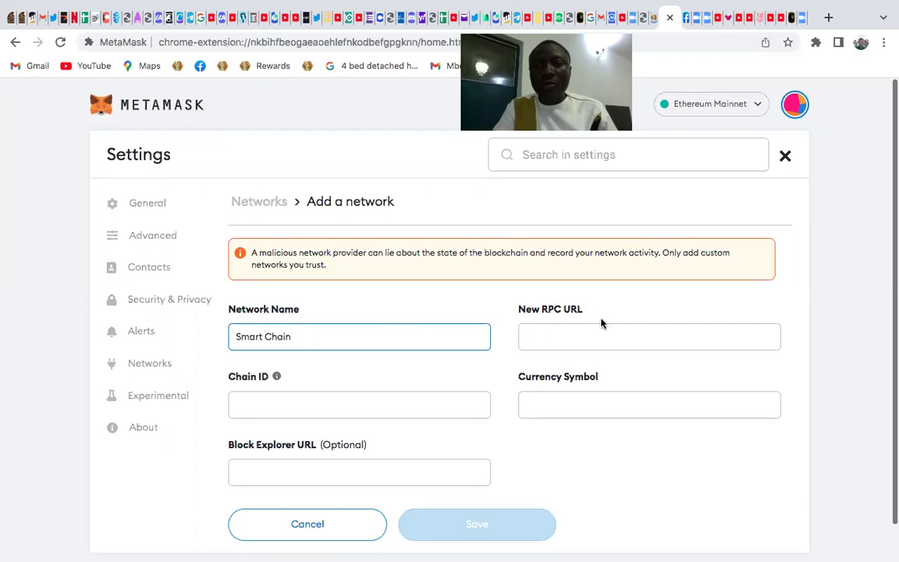
left_click(653, 17)
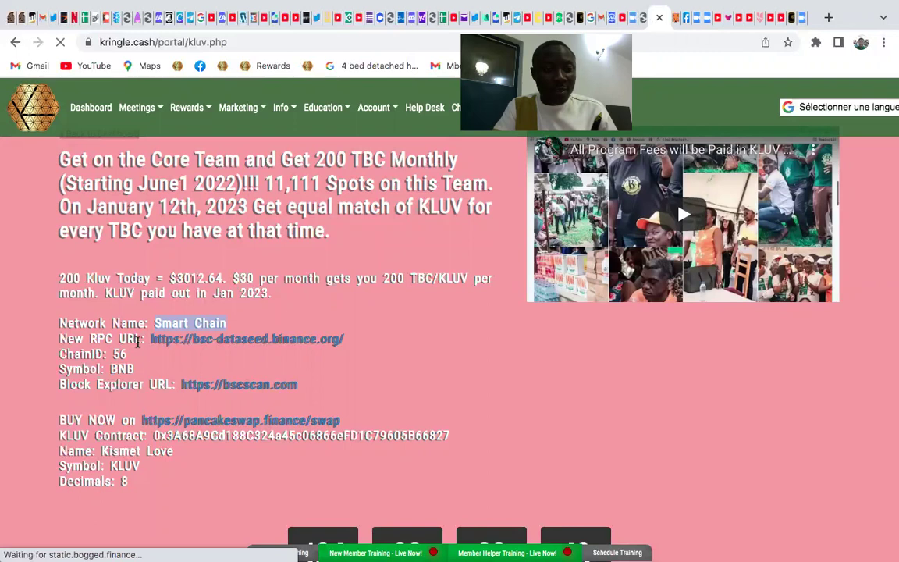
left_click_drag(354, 344, 147, 340)
key("ctrl+c")
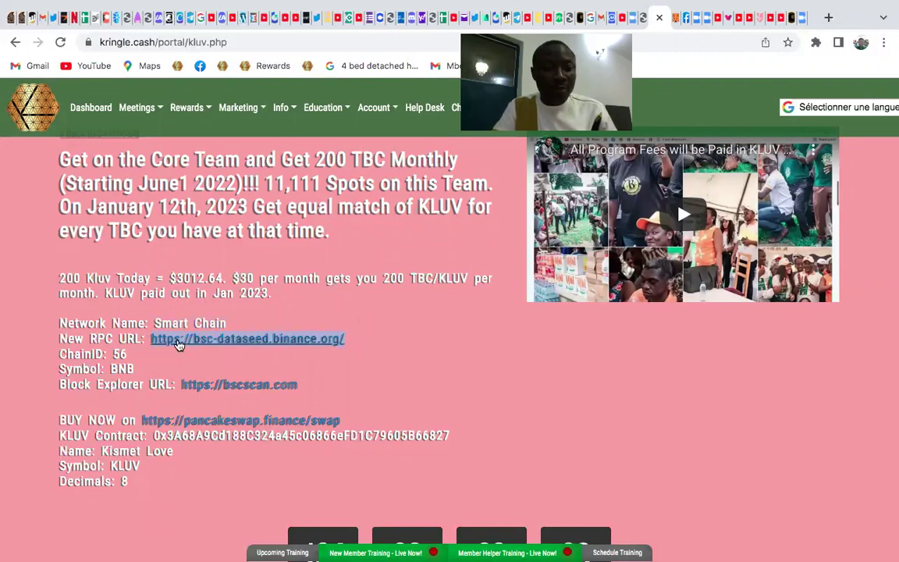
left_click(665, 17)
left_click(565, 337)
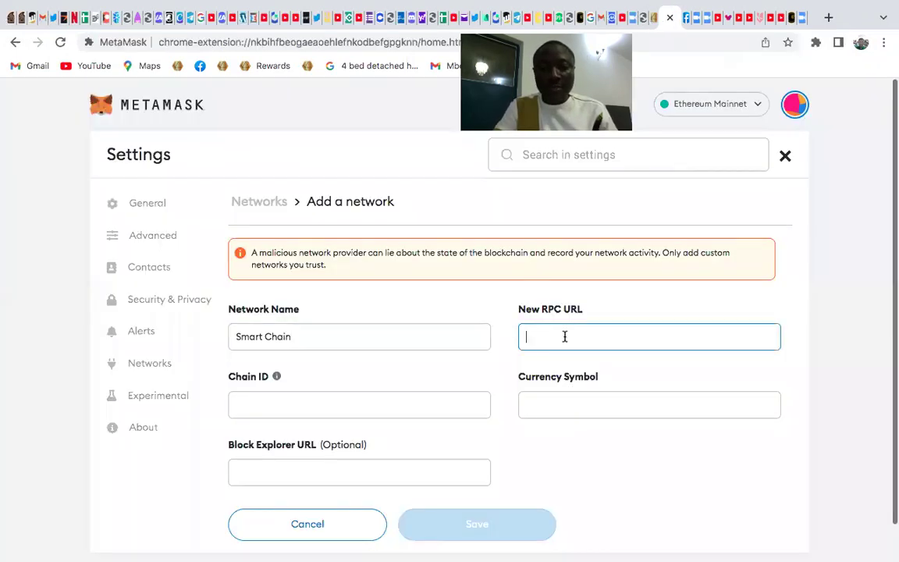
key("ctrl+v")
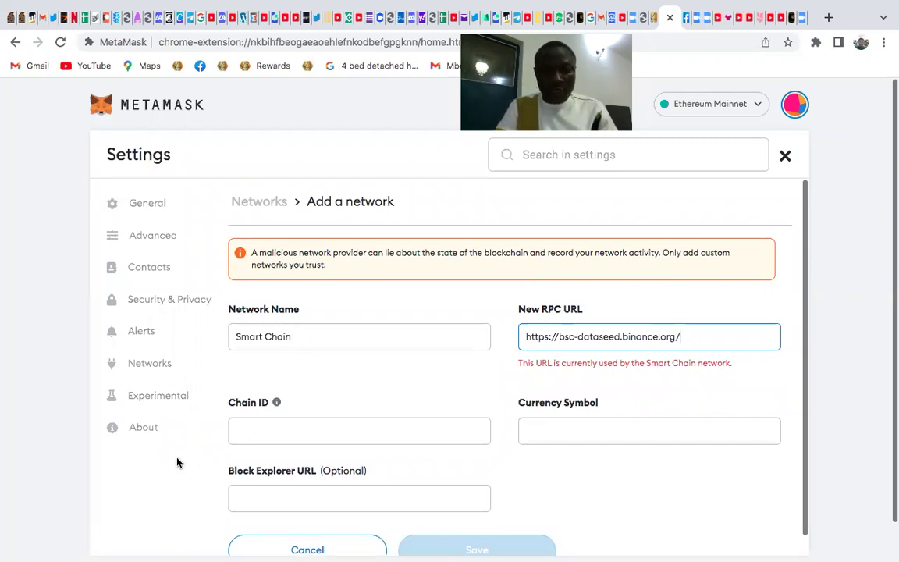
scroll(177, 463, "down", 2)
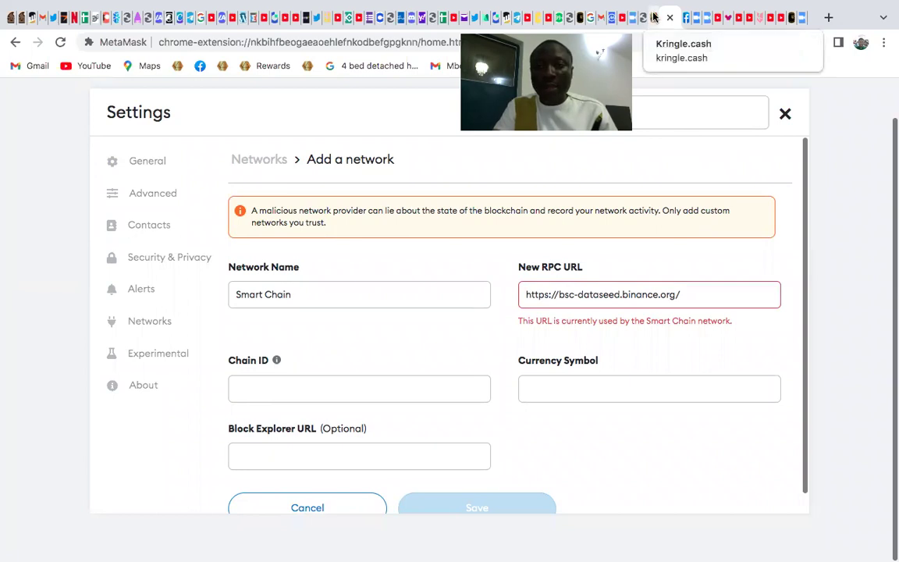
Step: Fill in chain ID 56 and currency symbol BNB from the Kringle.cash details
left_click(585, 17)
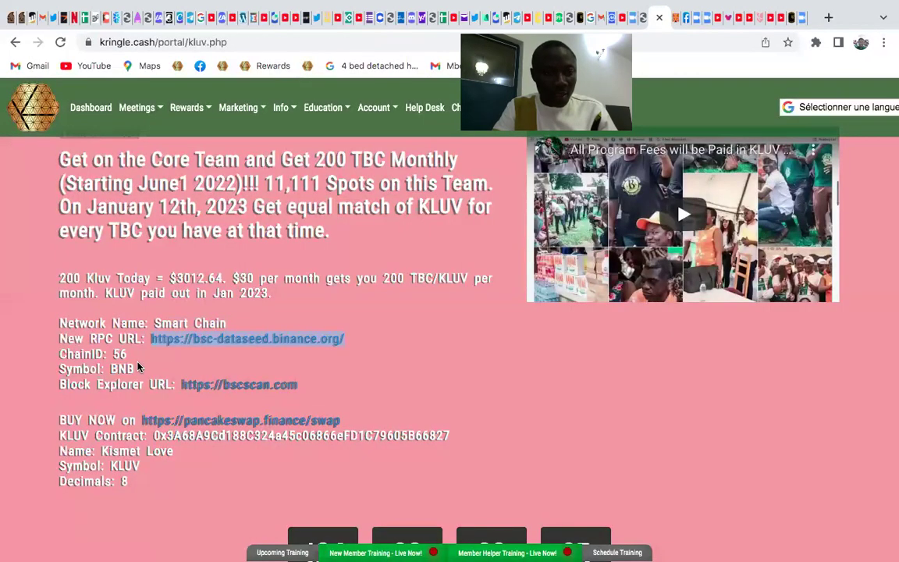
left_click(675, 11)
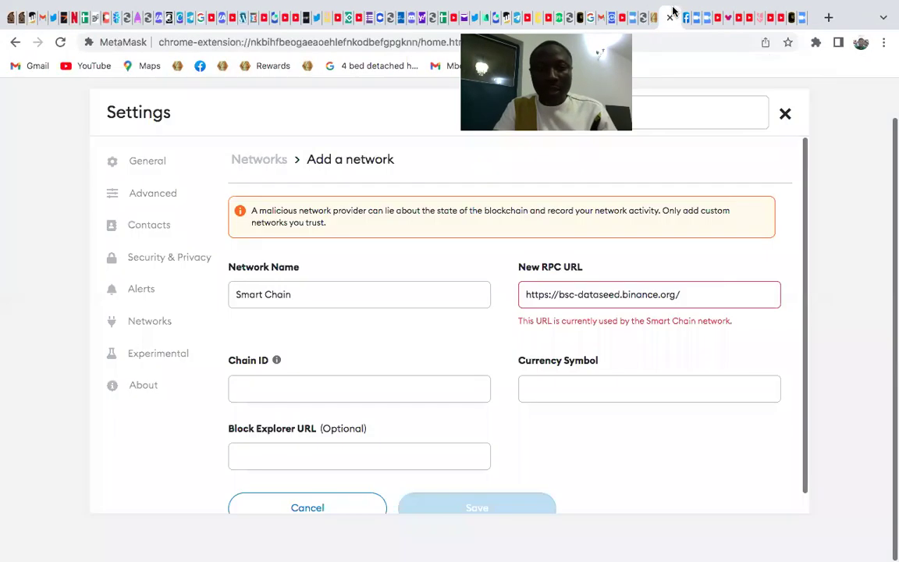
left_click(293, 386)
type("56")
left_click(551, 386)
left_click(654, 17)
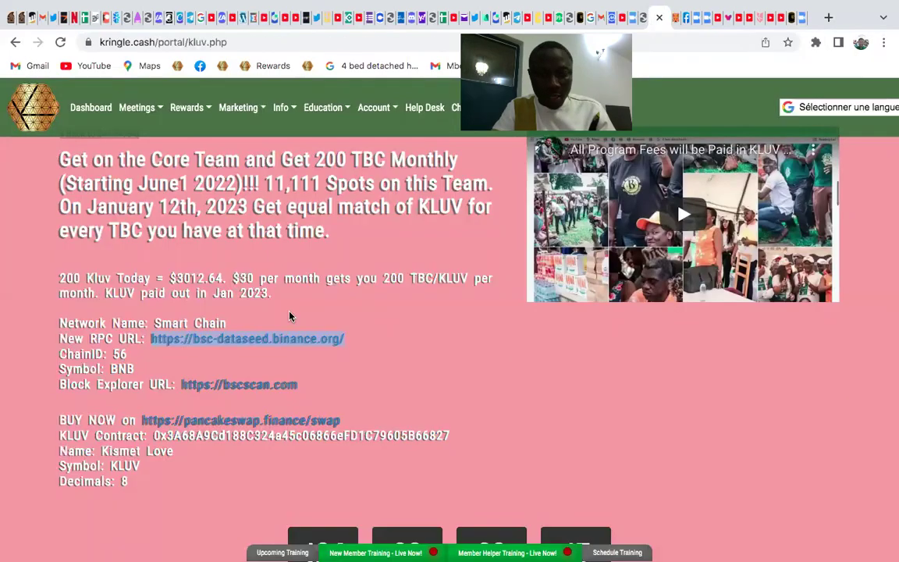
left_click_drag(133, 372, 103, 368)
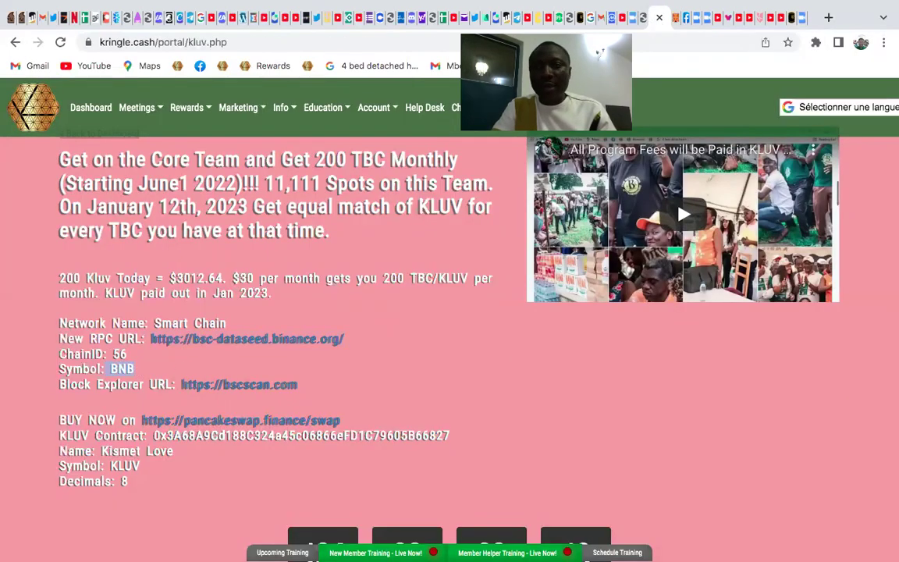
left_click(666, 19)
type("BNB")
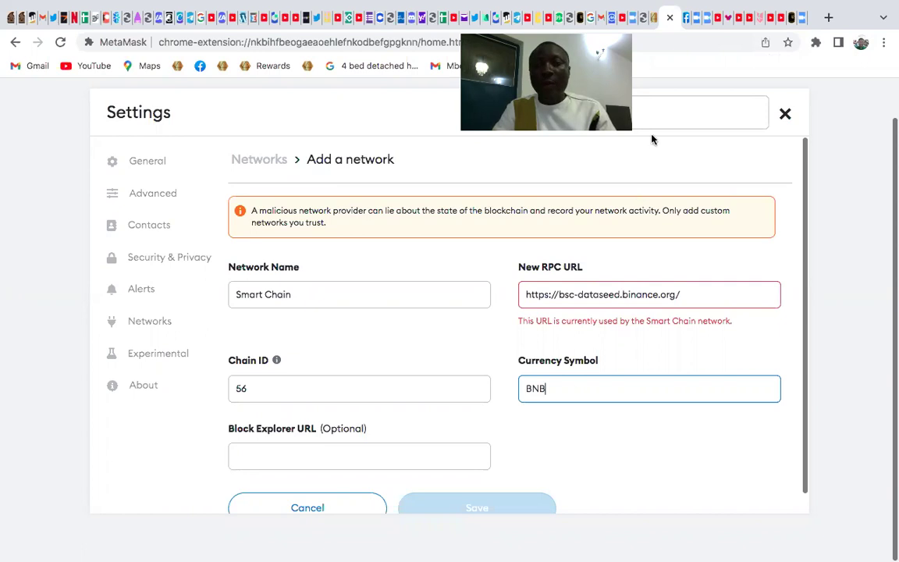
left_click(654, 17)
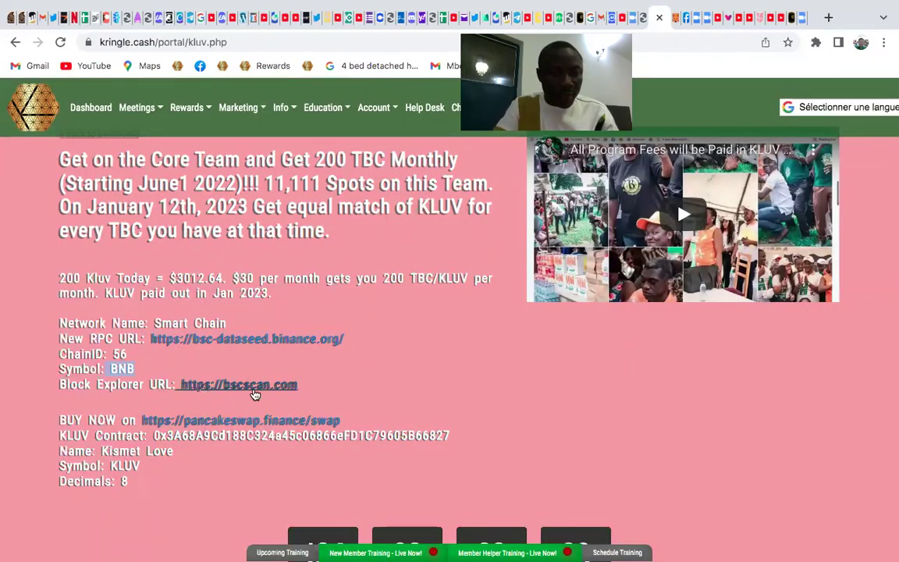
left_click_drag(302, 384, 180, 385)
key("ctrl+c")
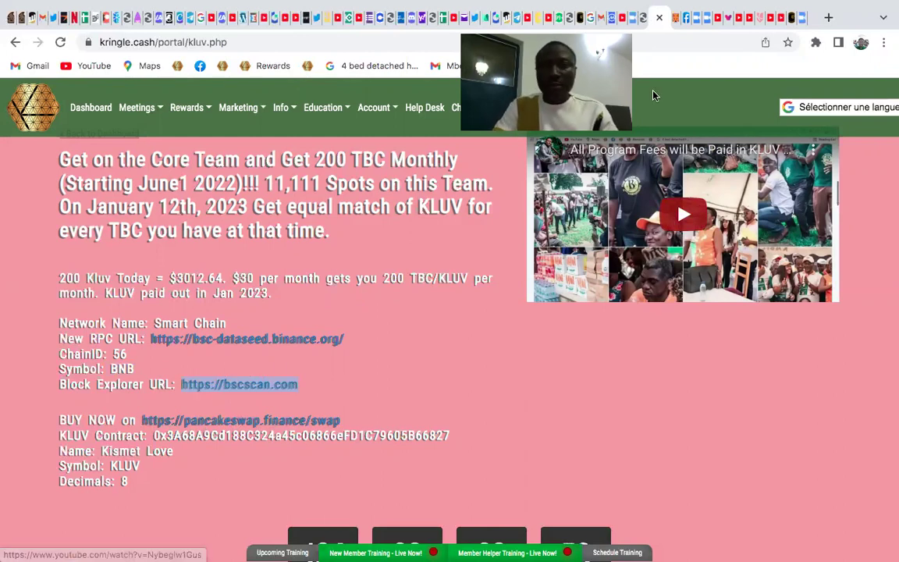
left_click(674, 17)
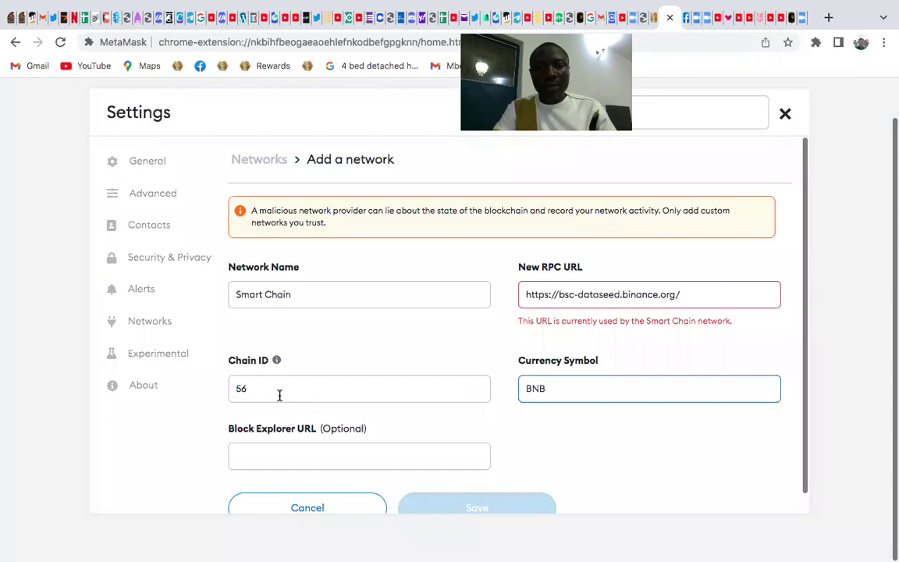
left_click(292, 457)
key("ctrl+v")
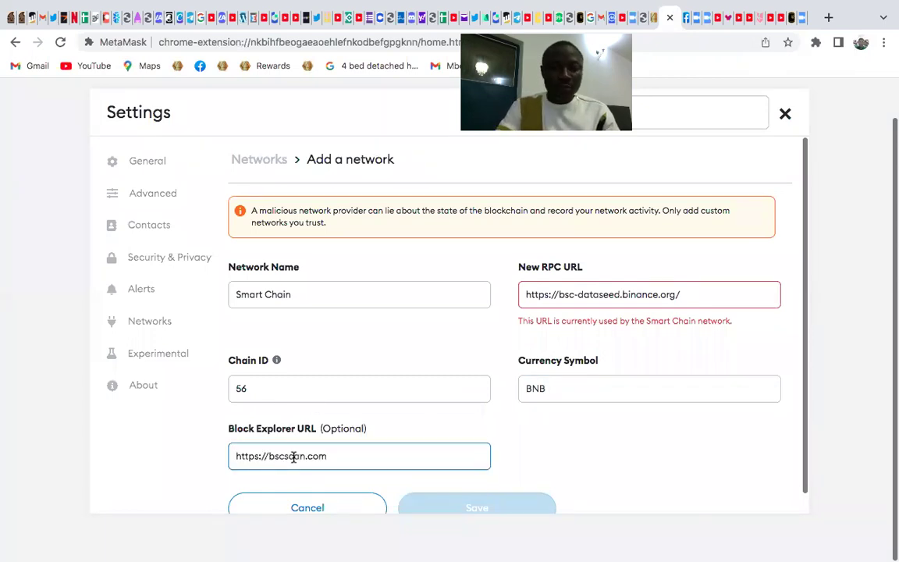
left_click(167, 451)
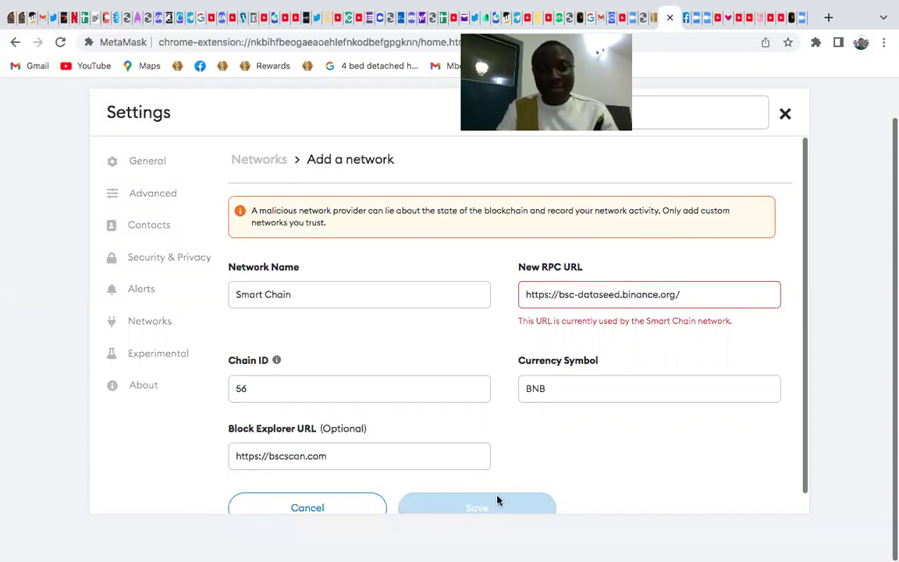
left_click(293, 507)
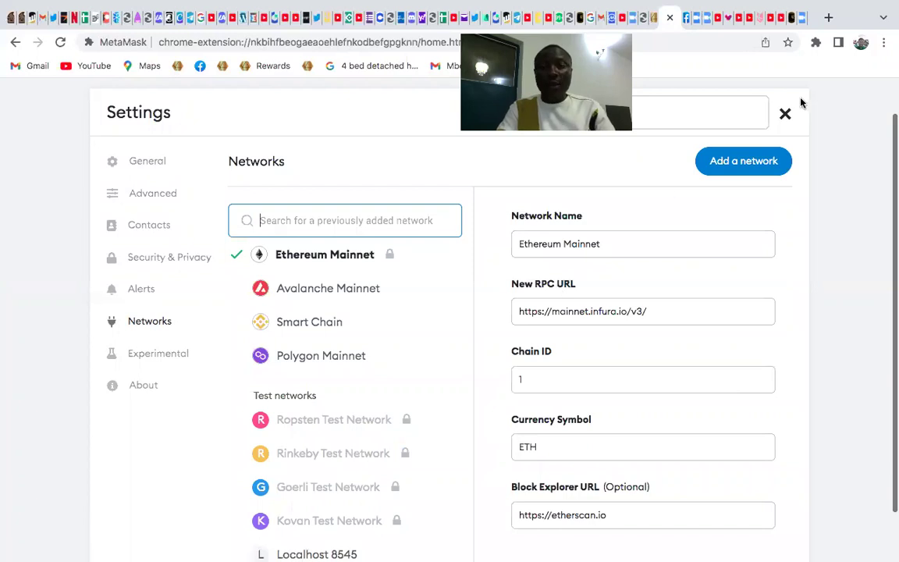
Step: Close Settings, maximize the browser window, and switch the wallet network to Smart Chain
left_click(785, 114)
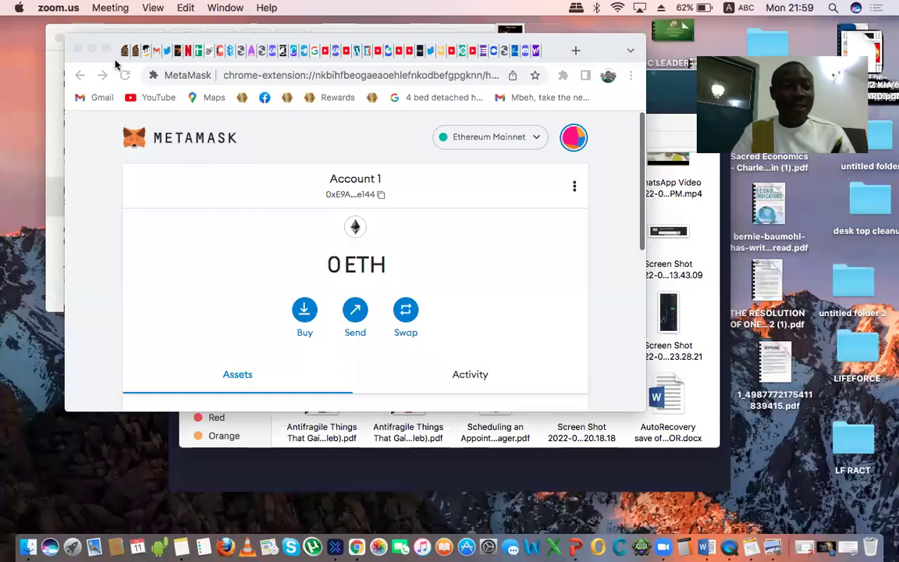
left_click(107, 50)
left_click(107, 50)
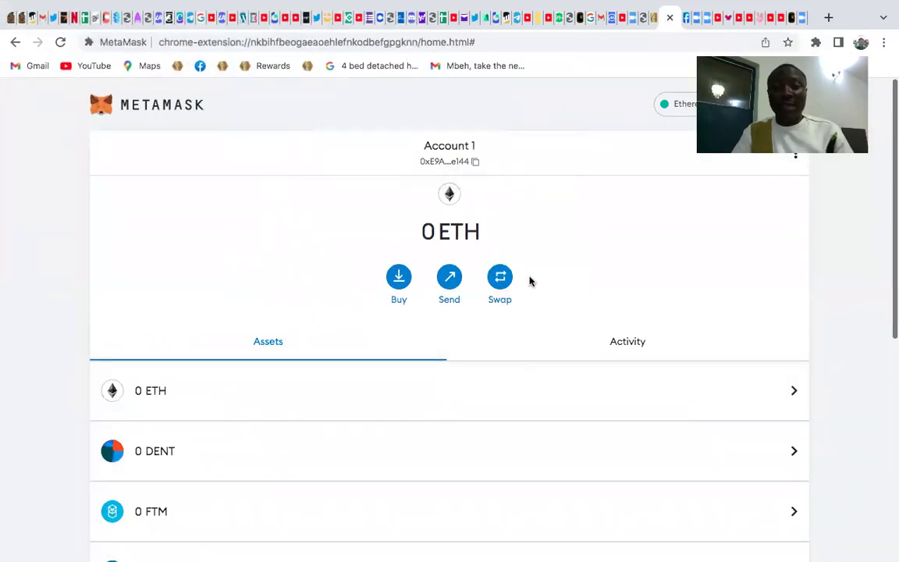
left_click(685, 110)
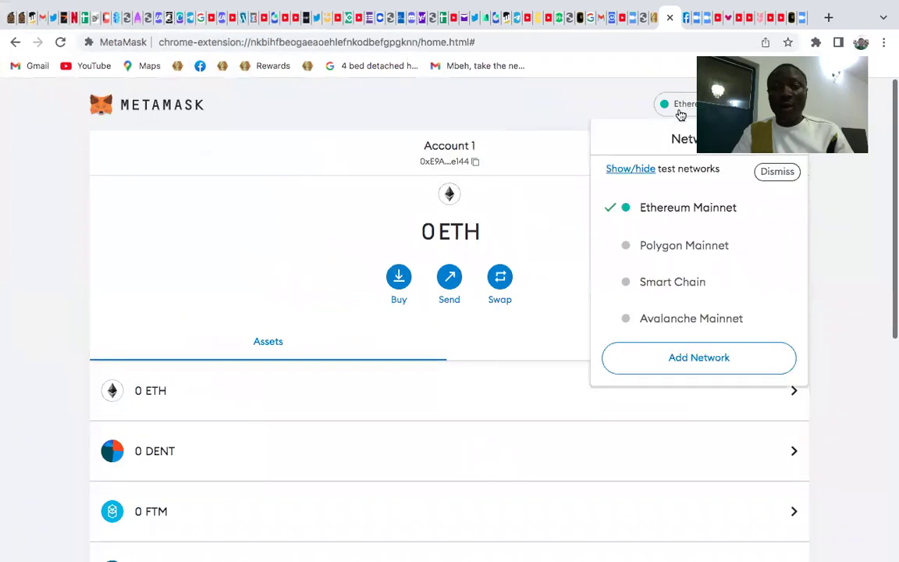
left_click(661, 279)
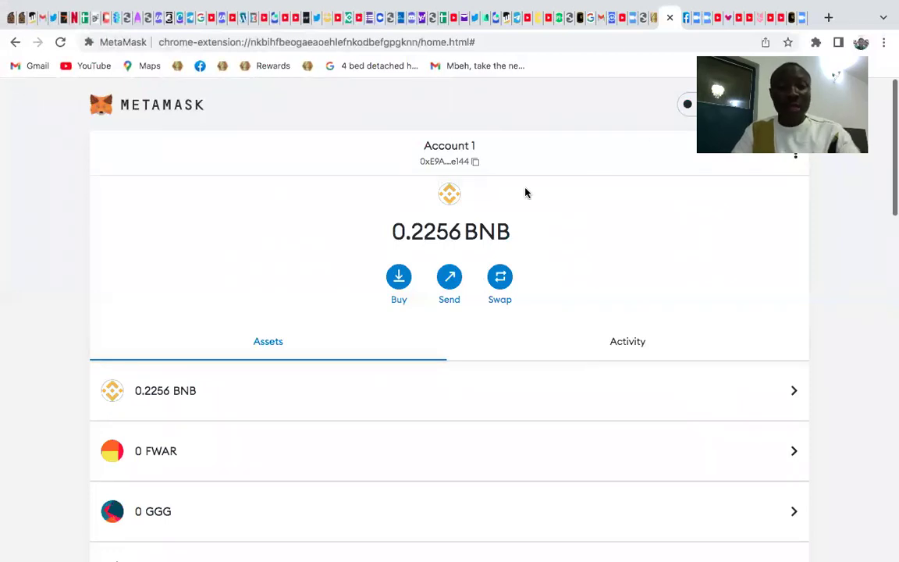
left_click(646, 18)
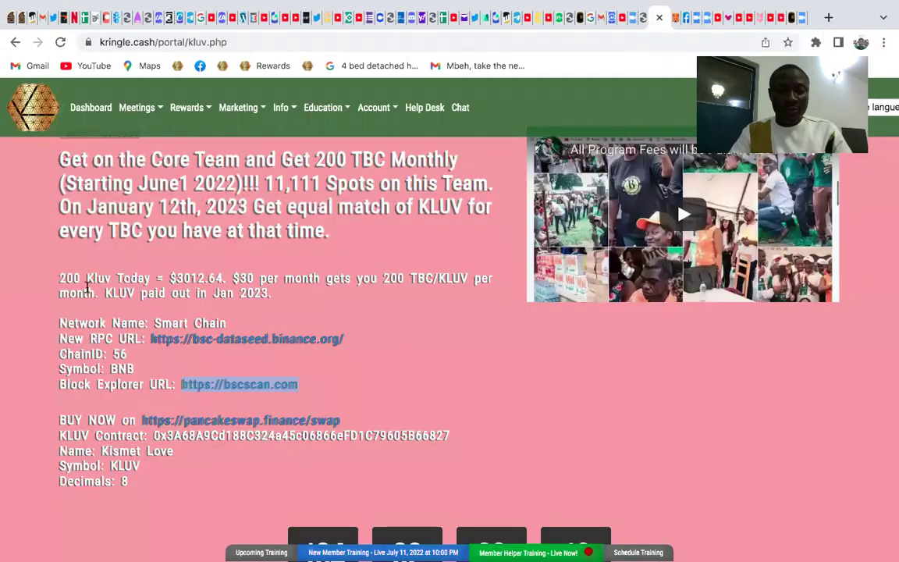
left_click(382, 390)
left_click_drag(462, 437, 155, 435)
key("ctrl+c")
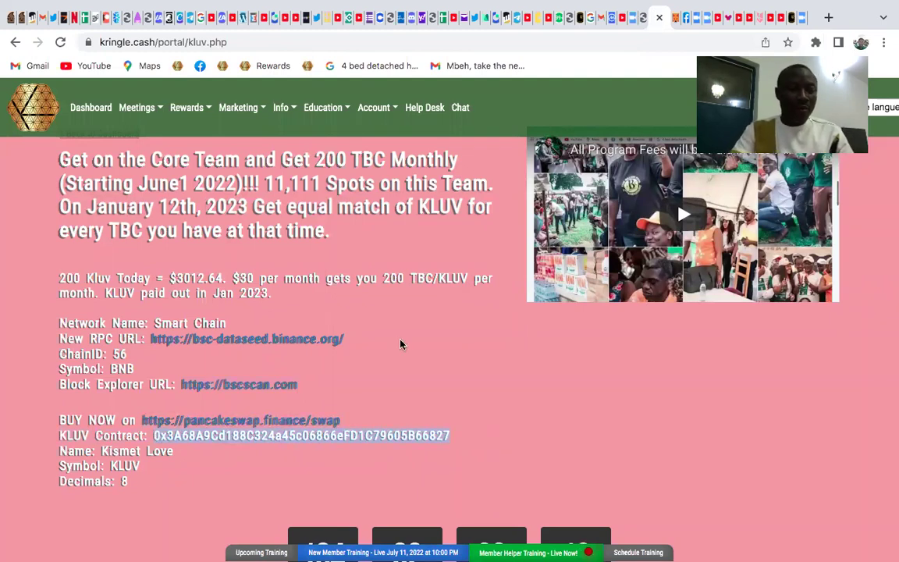
left_click(672, 17)
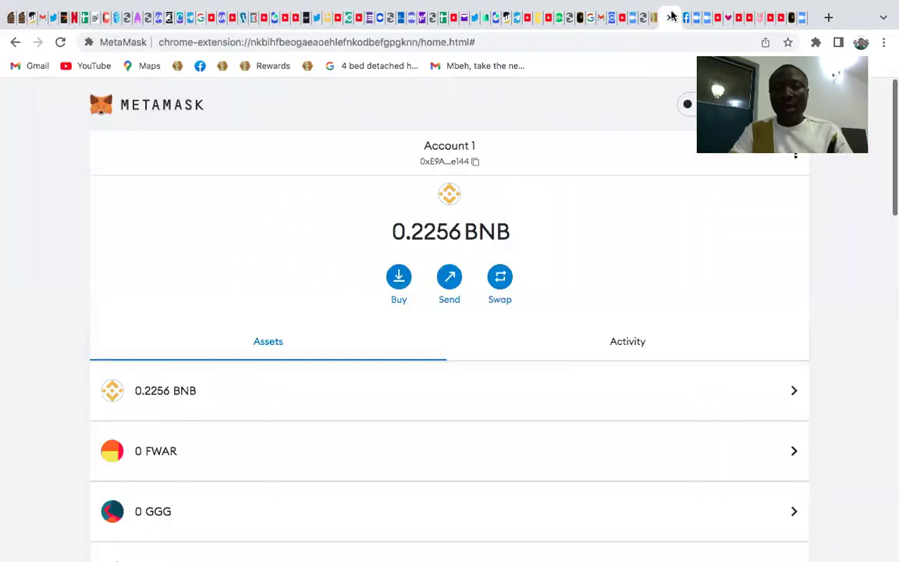
scroll(61, 426, "down", 10)
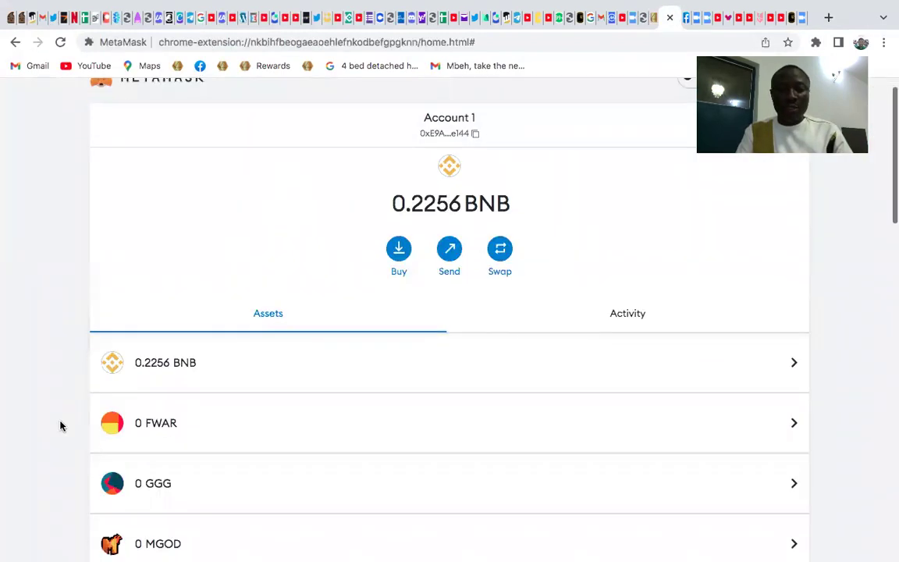
scroll(61, 426, "down", 8)
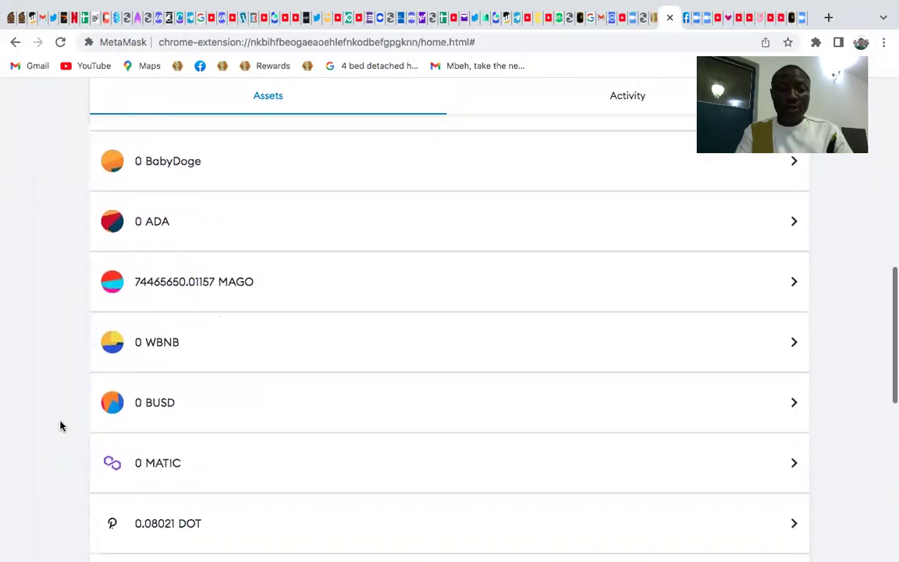
scroll(60, 425, "down", 1)
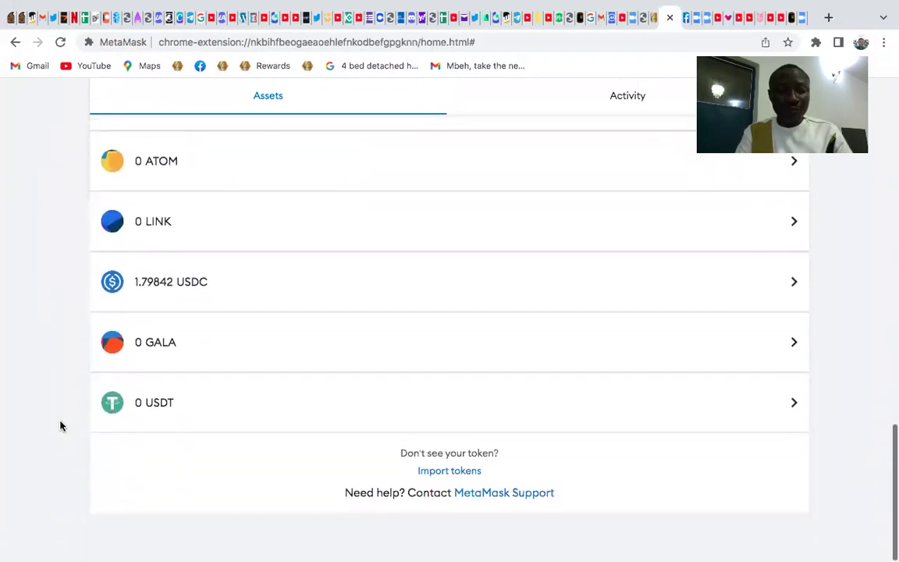
left_click(446, 471)
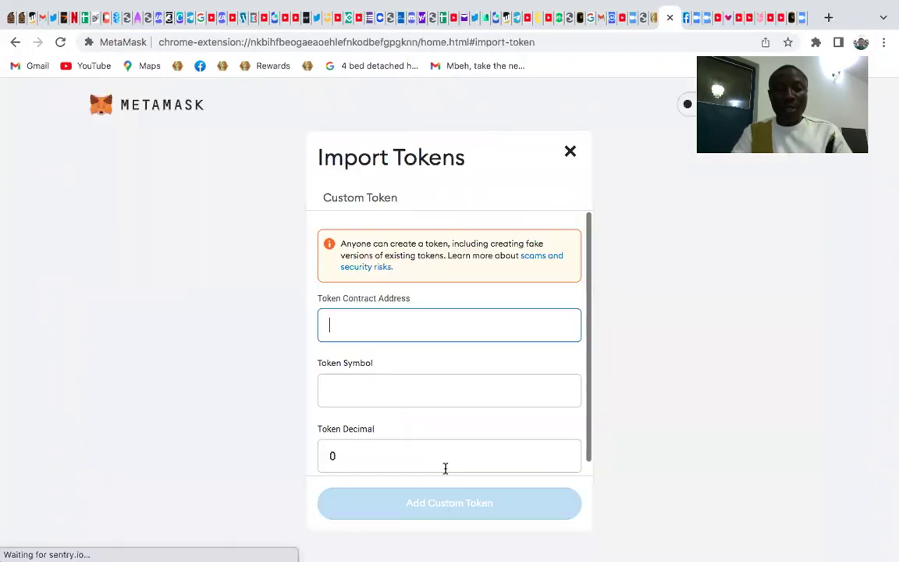
left_click(367, 329)
key("ctrl+v")
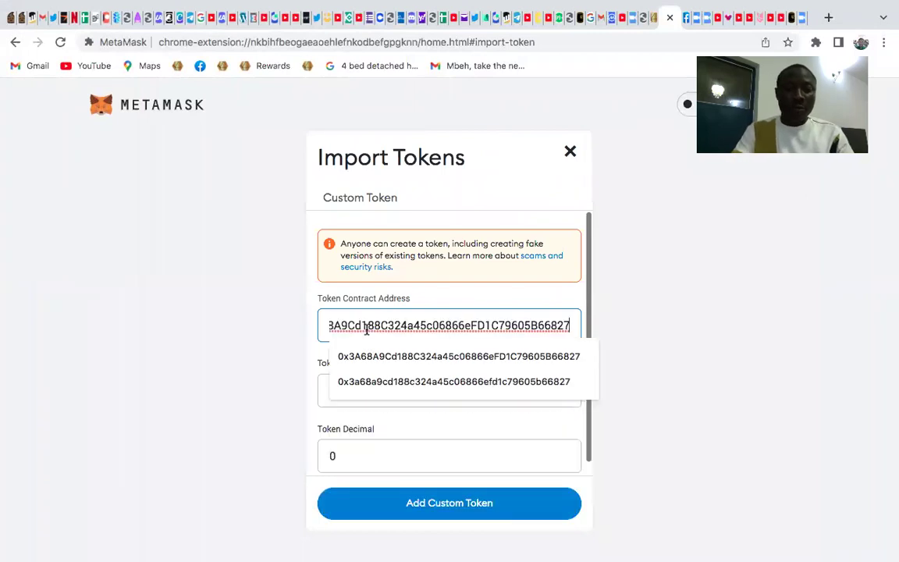
left_click(336, 412)
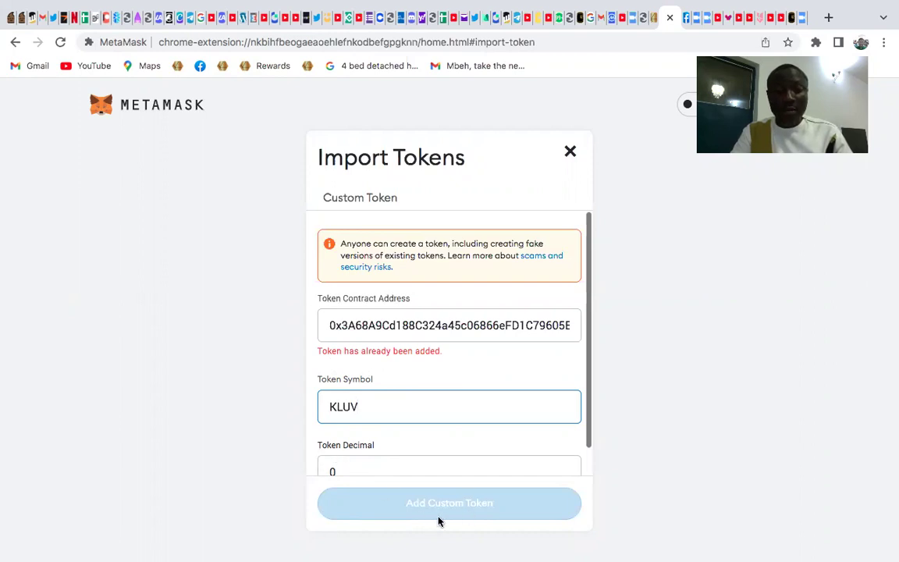
left_click(570, 154)
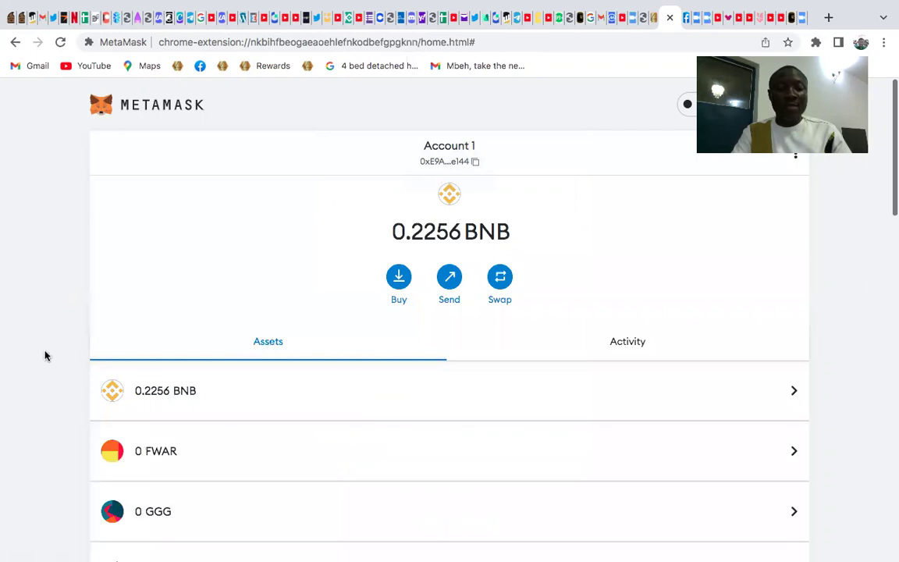
scroll(43, 354, "down", 7)
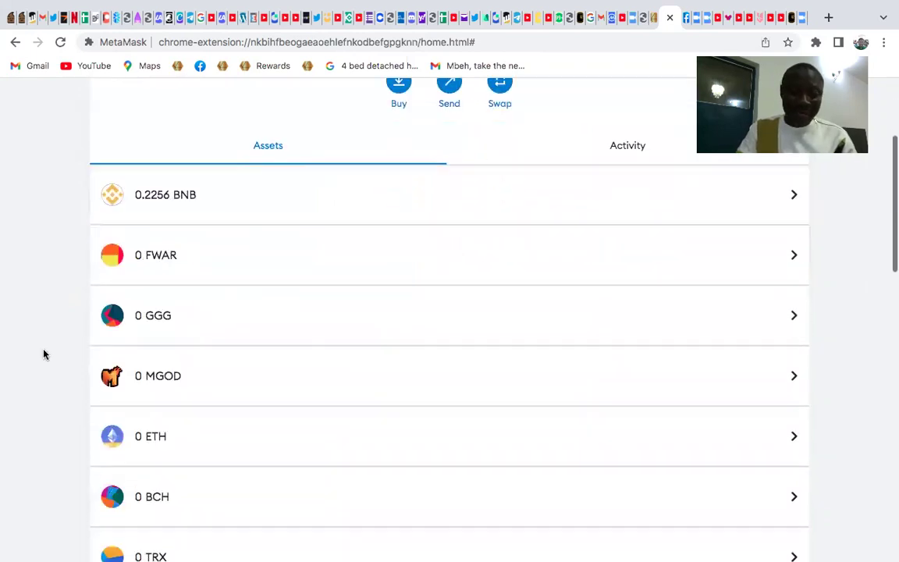
scroll(44, 353, "down", 4)
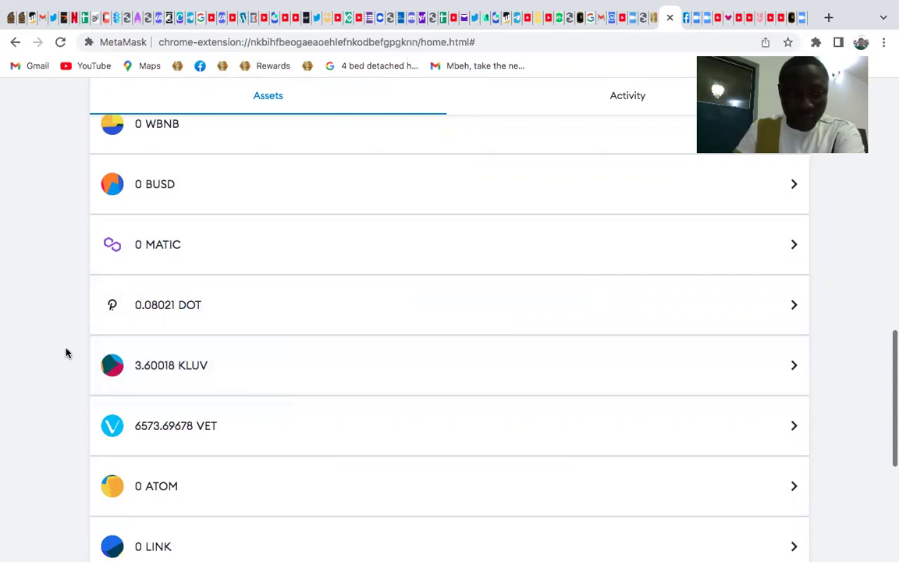
scroll(66, 354, "up", 5)
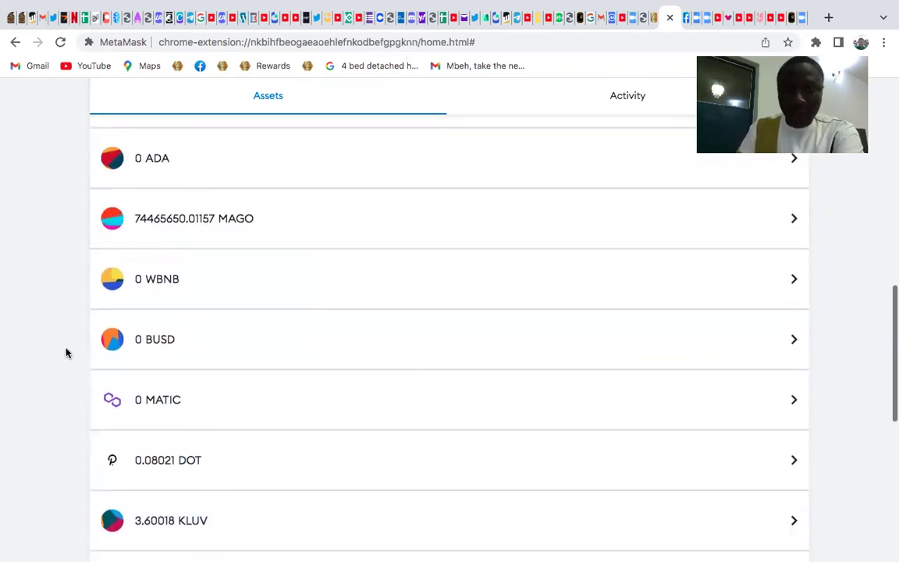
scroll(66, 354, "up", 5)
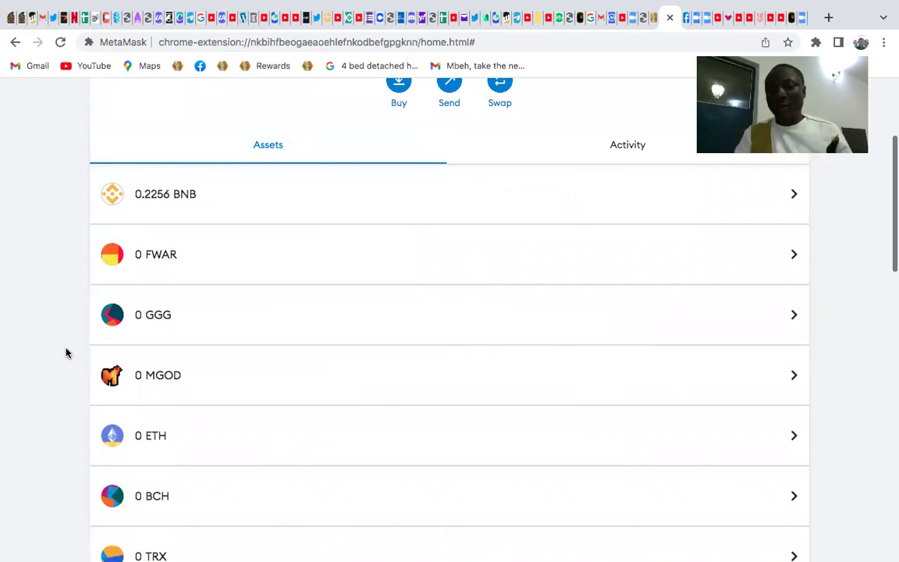
scroll(67, 353, "up", 1)
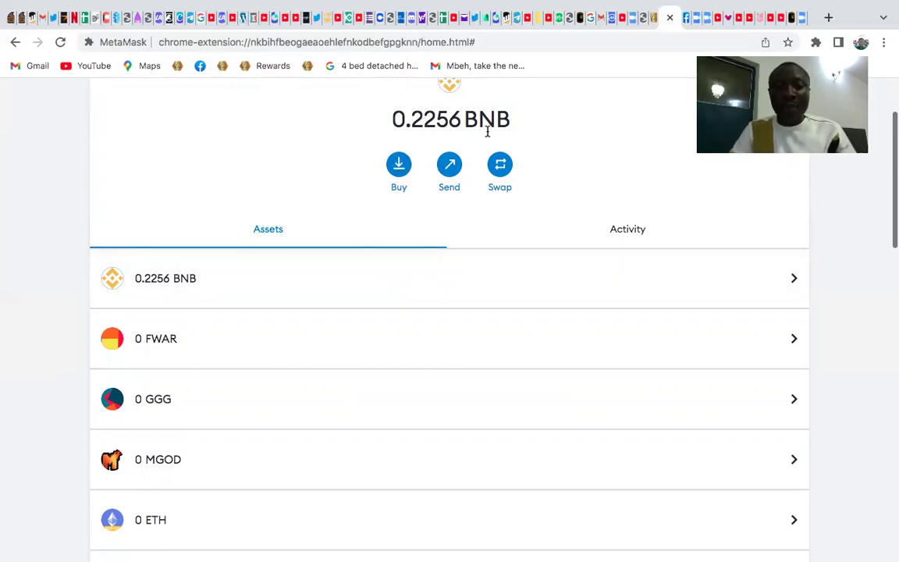
left_click(94, 19)
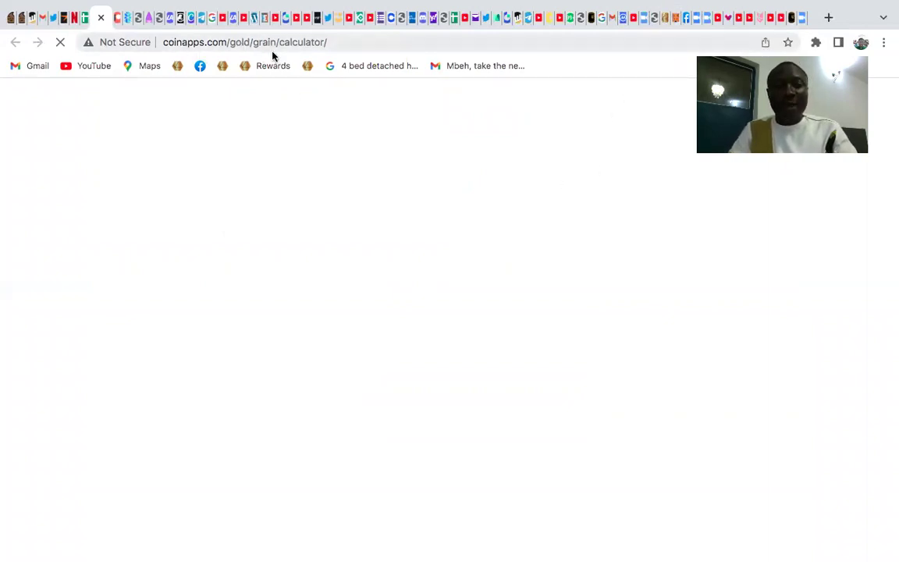
left_click(666, 17)
left_click(675, 17)
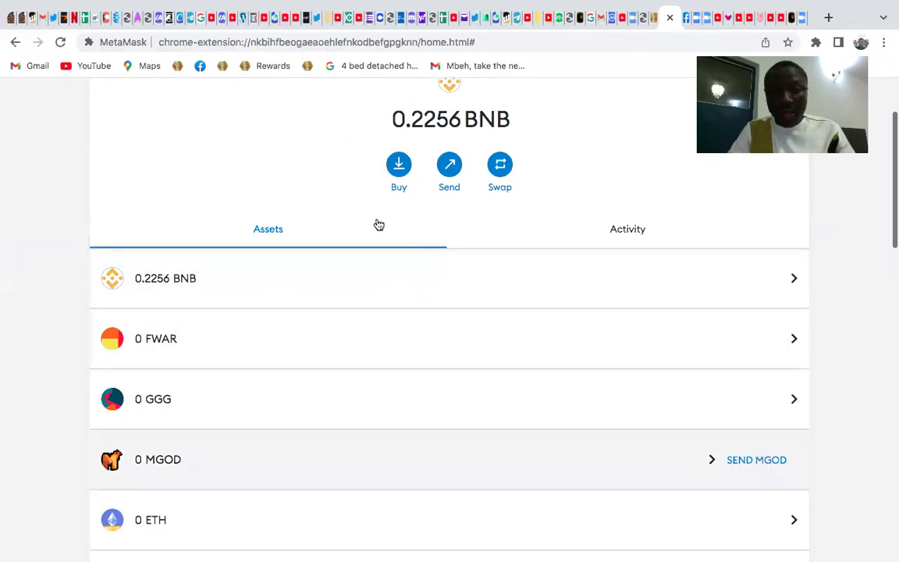
left_click(399, 165)
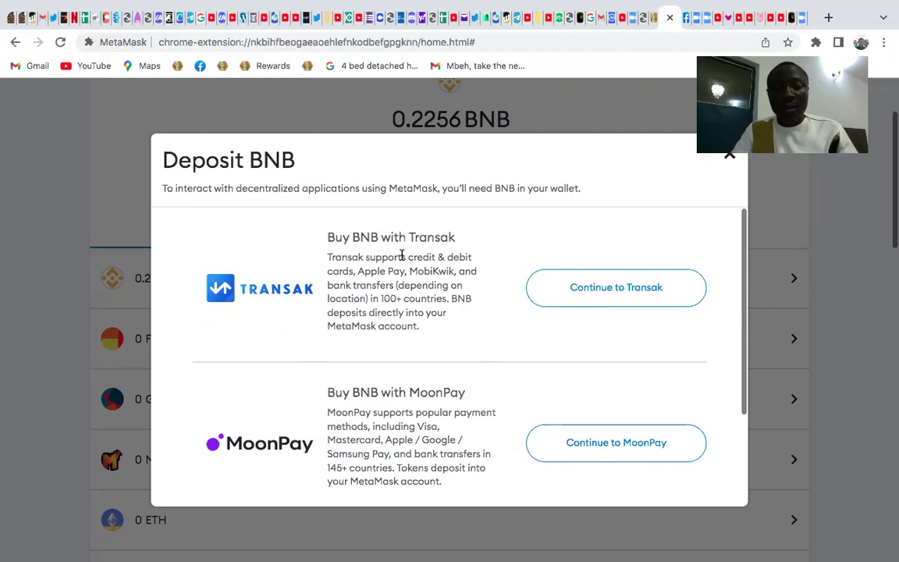
Step: Continue from the Deposit BNB dialog to buy BNB through Transak
left_click(620, 292)
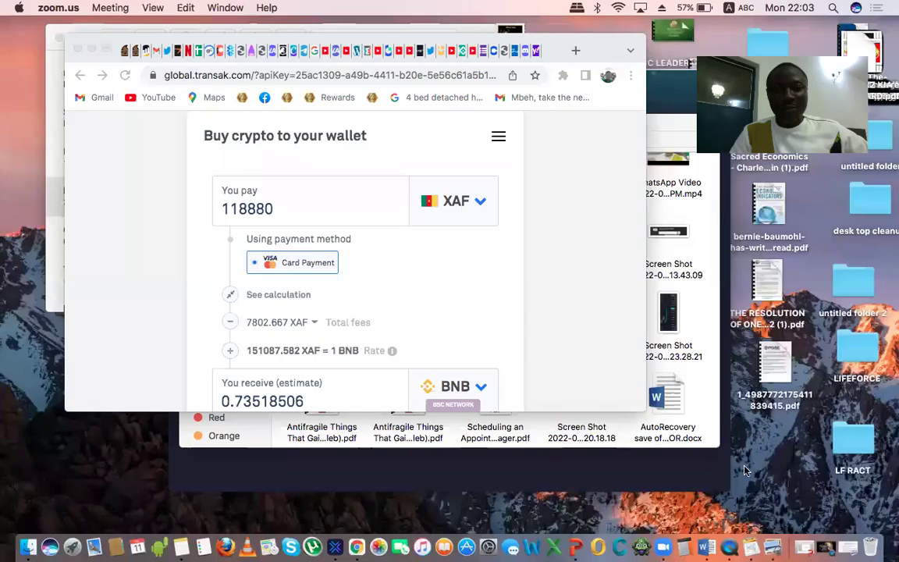
Step: Go full screen and change the Transak amount to pay 350 USD instead of XAF
left_click(396, 286)
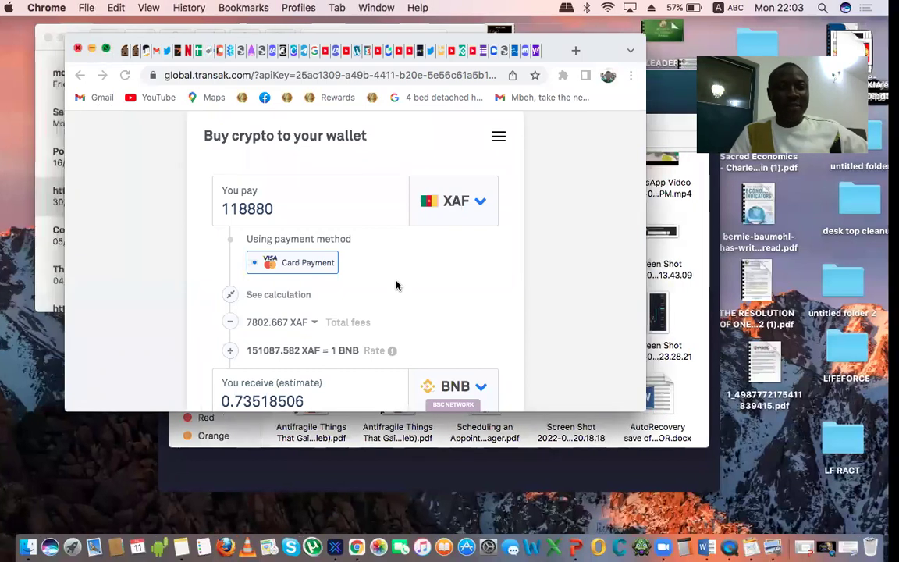
key("ctrl+super+f")
left_click(376, 192)
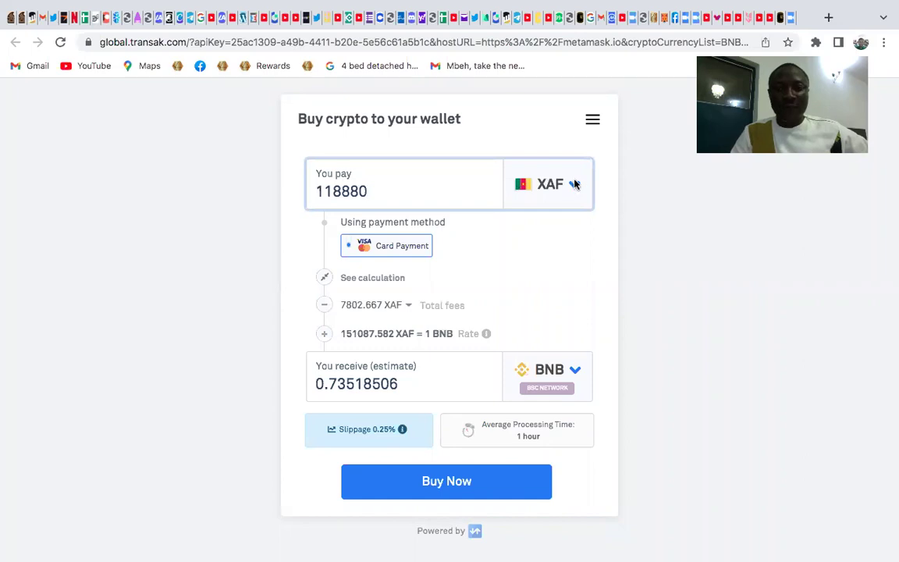
left_click(575, 183)
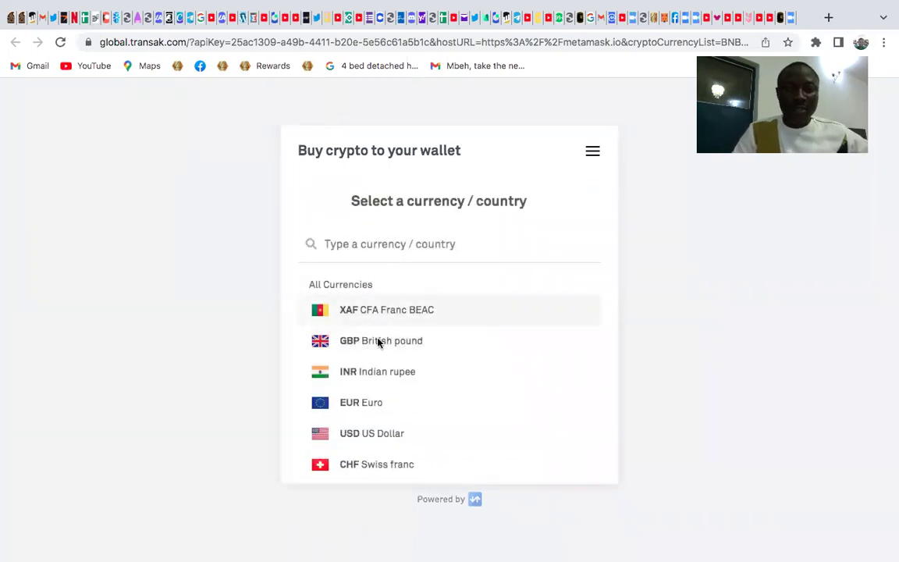
left_click(391, 440)
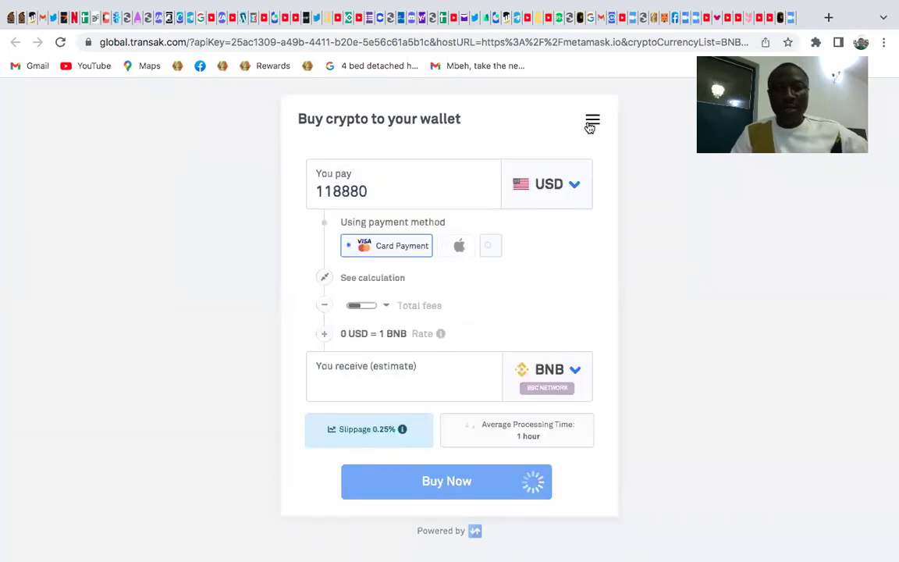
left_click(341, 191)
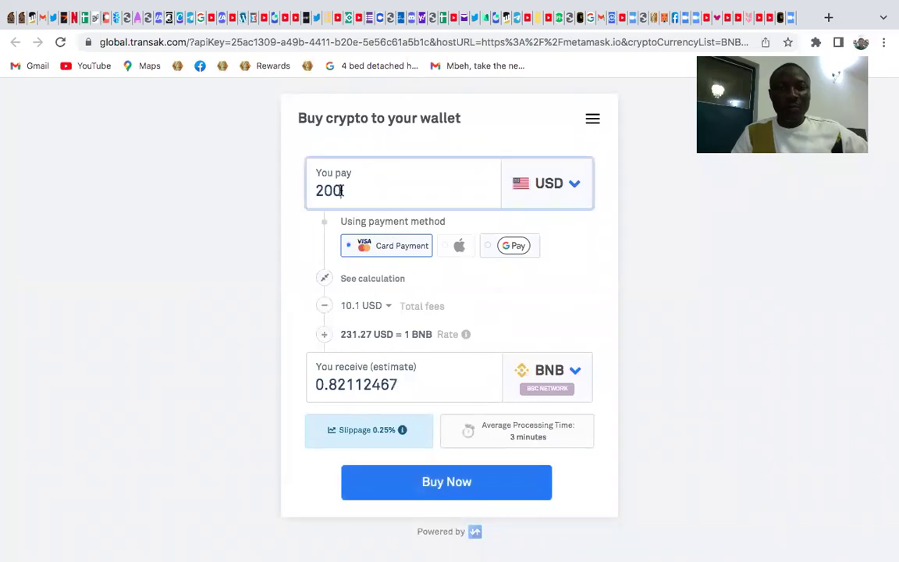
key("BackSpace")
key("BackSpace")
key("BackSpace")
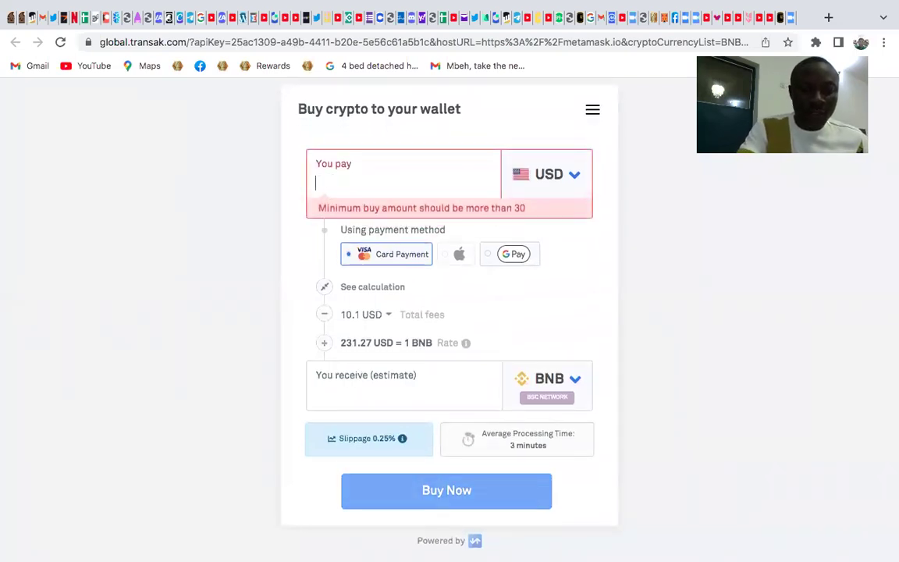
type("350")
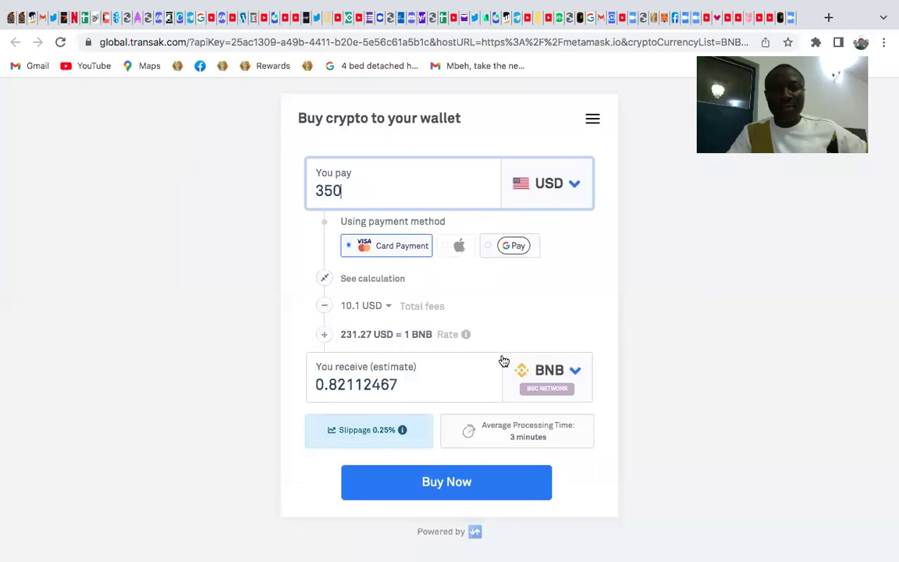
left_click(349, 247)
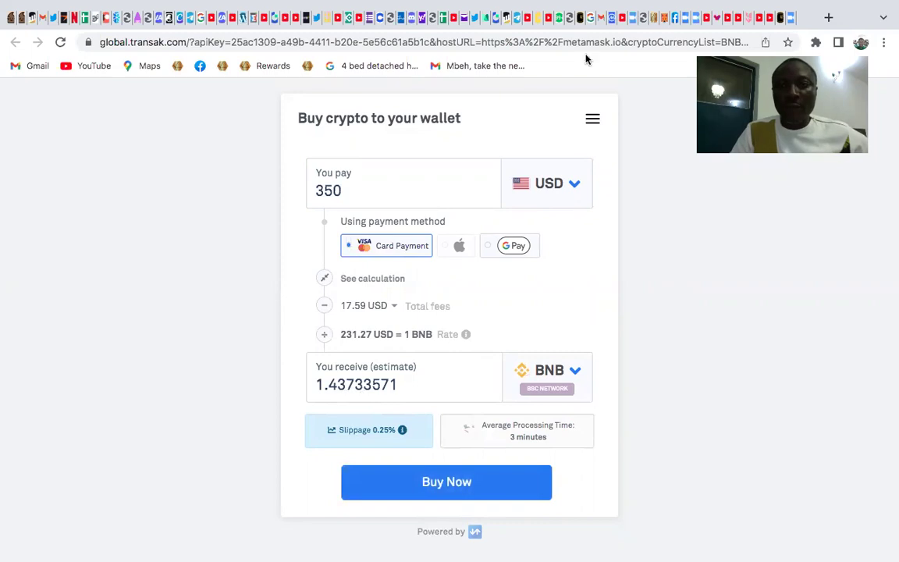
Step: Close the Deposit BNB dialog and start a swap from the BNB asset
left_click(658, 17)
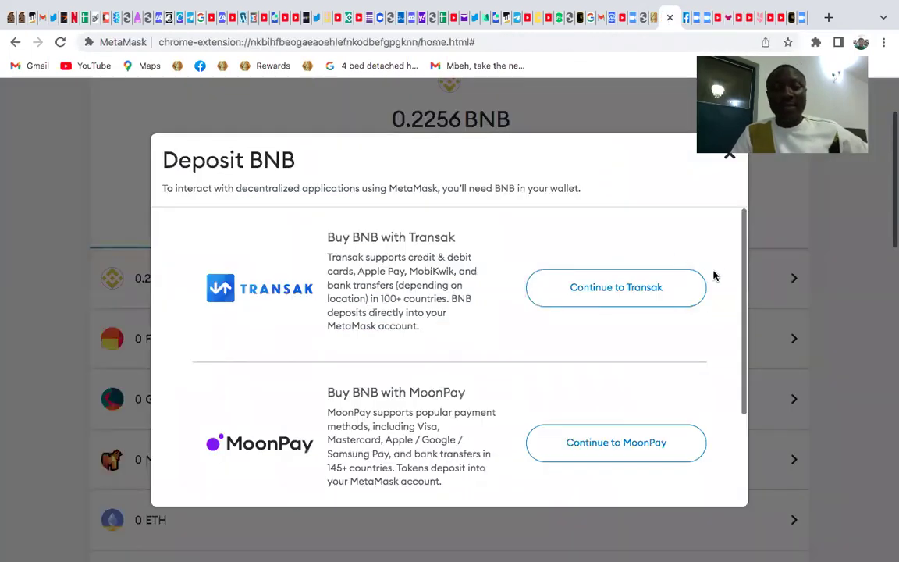
left_click(730, 158)
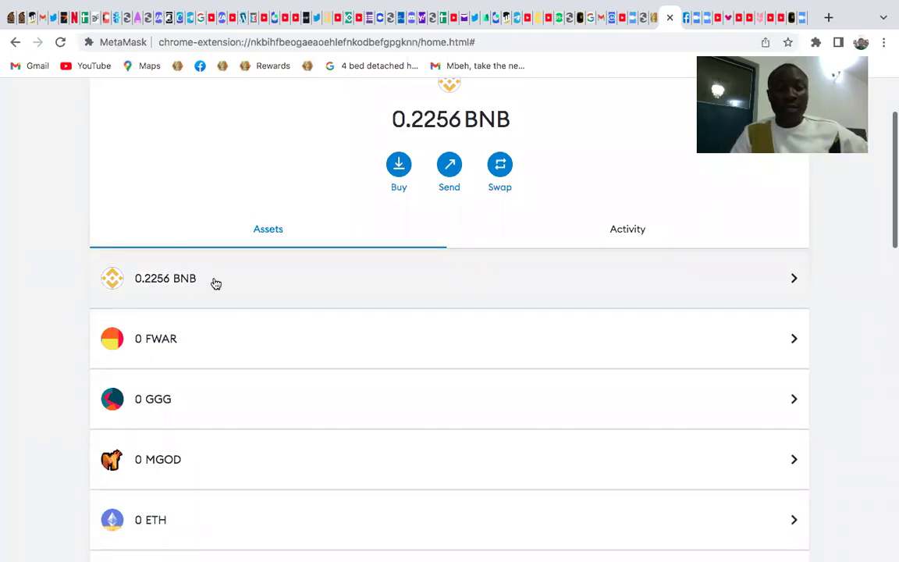
left_click(214, 281)
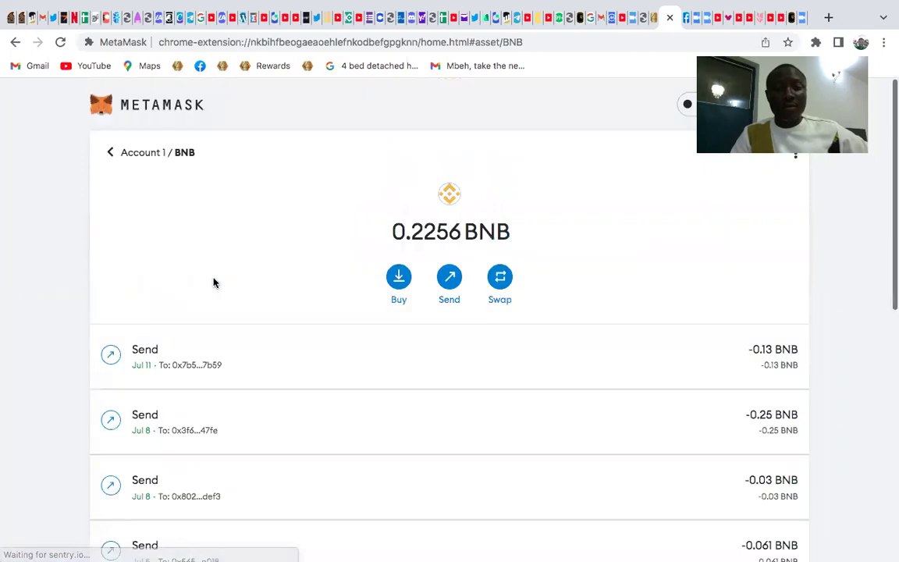
left_click(490, 270)
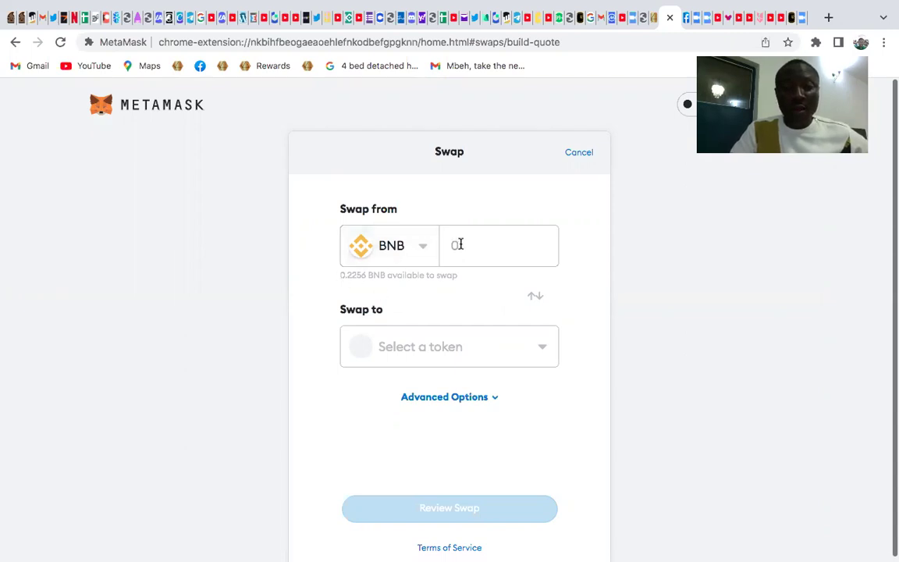
Step: Set up a 0.1 BNB to KLUV swap, acknowledge the token warning, then cancel it
type("0.1")
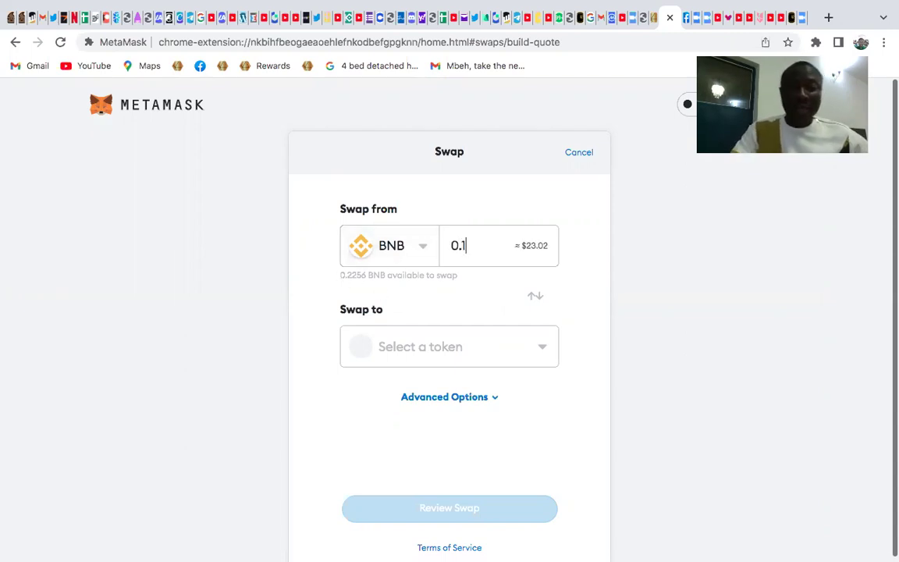
left_click(428, 345)
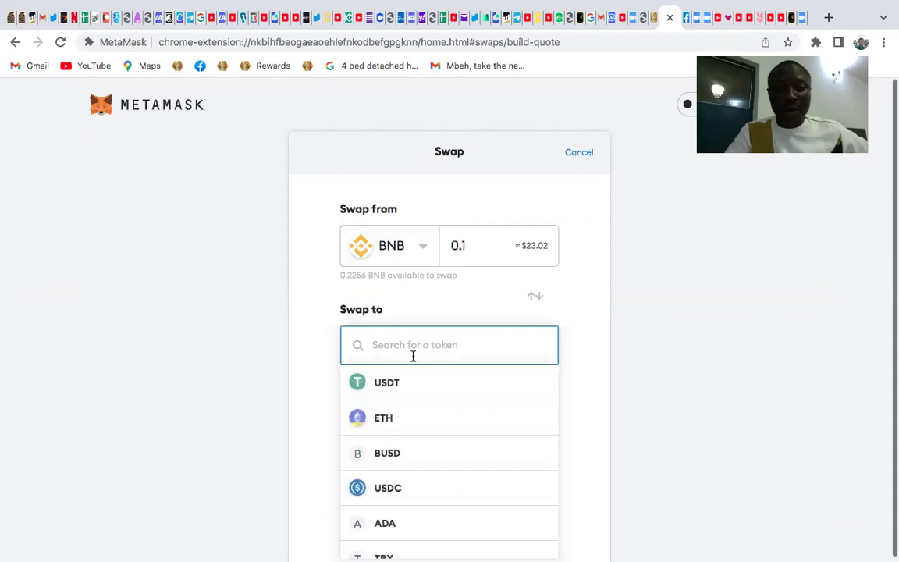
type("KLUV")
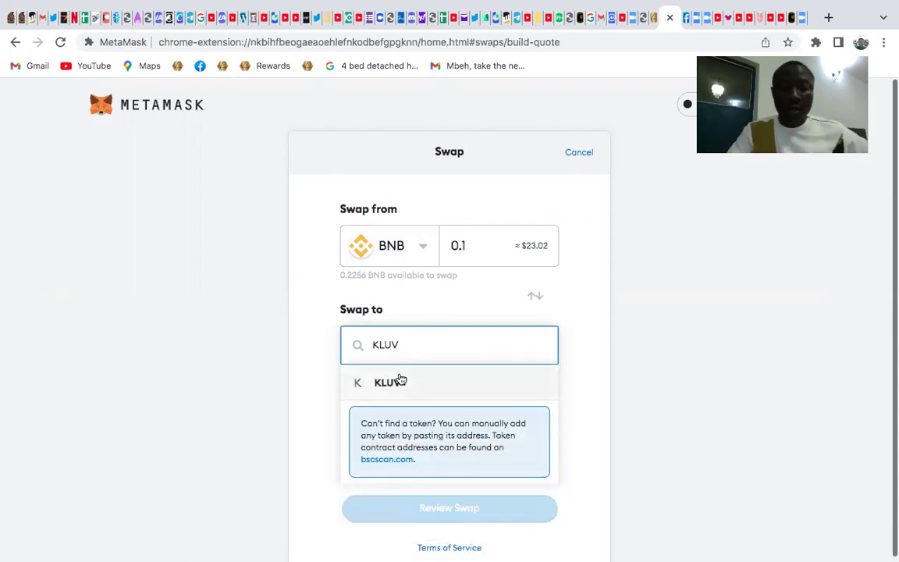
left_click(398, 378)
left_click(517, 420)
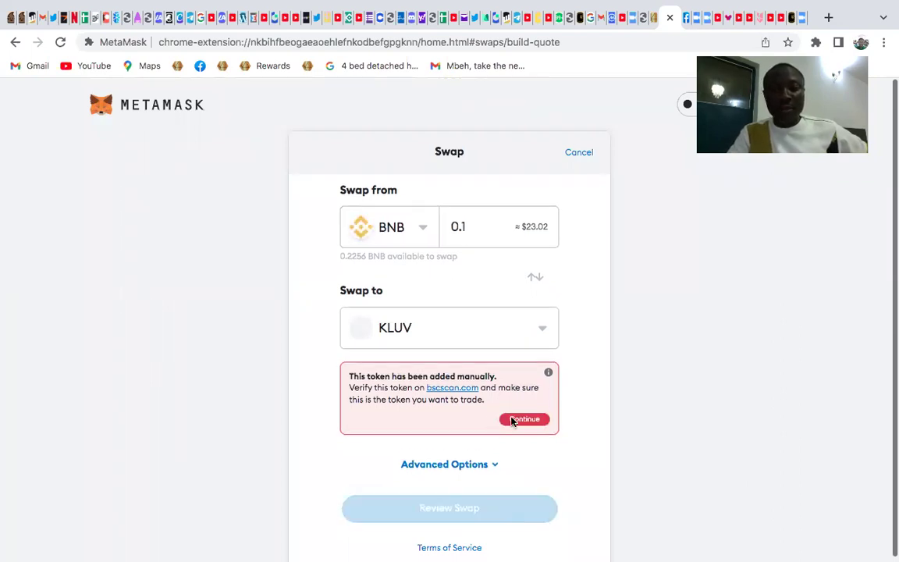
left_click(522, 420)
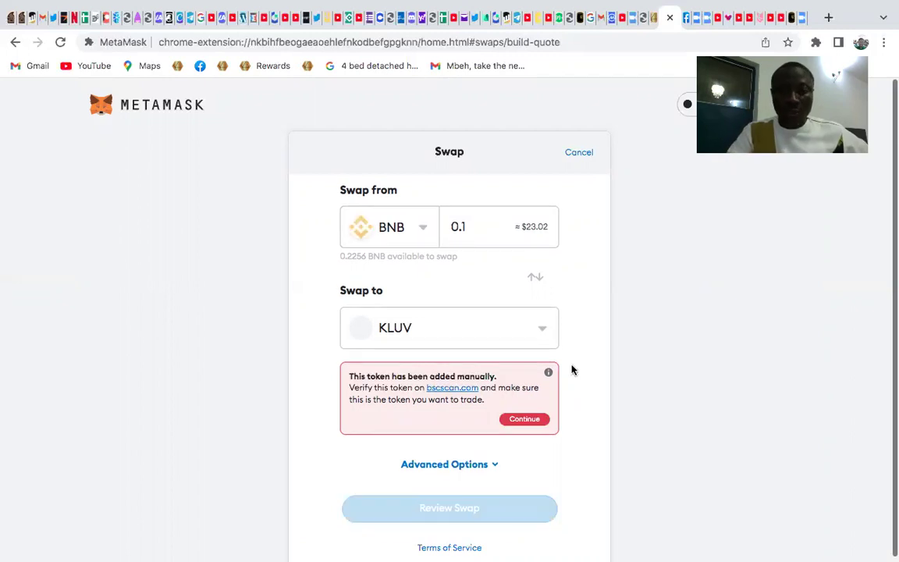
left_click(517, 420)
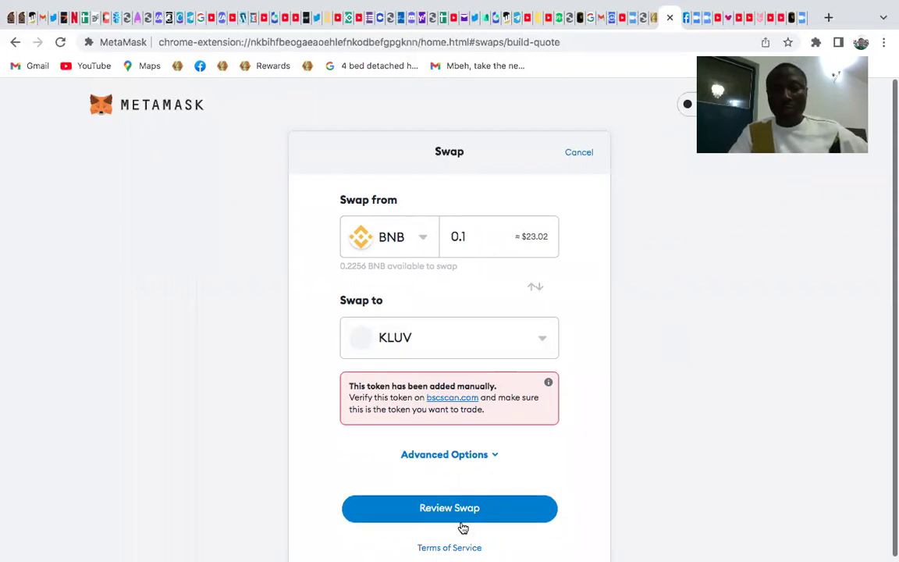
left_click(578, 153)
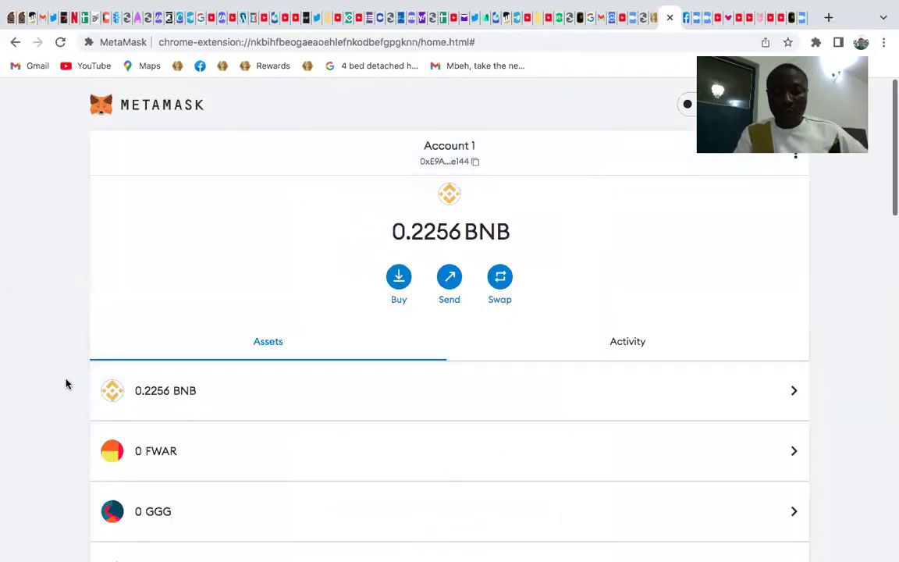
Step: Review the MetaMask assets list, including 3.60018 KLUV, then switch to the Kringle.cash tab
scroll(67, 383, "down", 4)
scroll(67, 382, "down", 7)
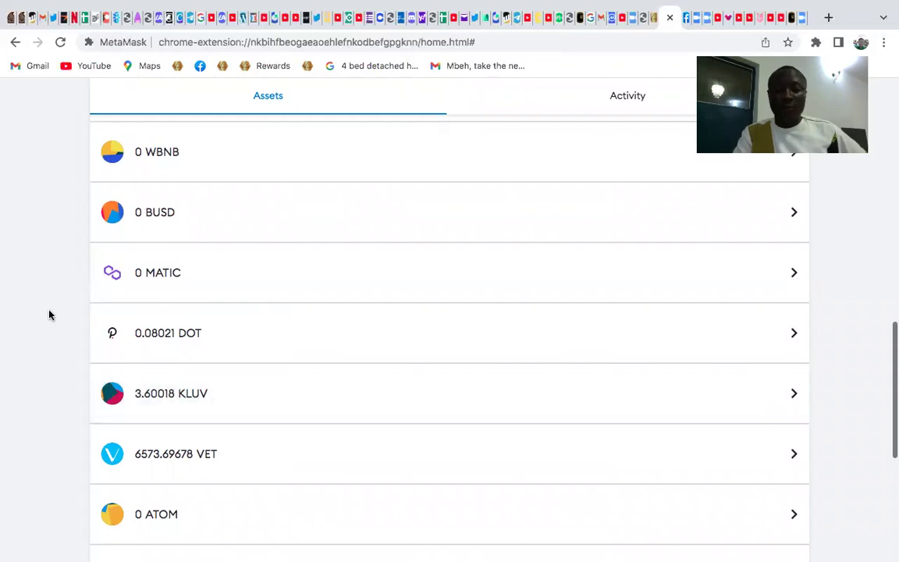
scroll(50, 315, "up", 5)
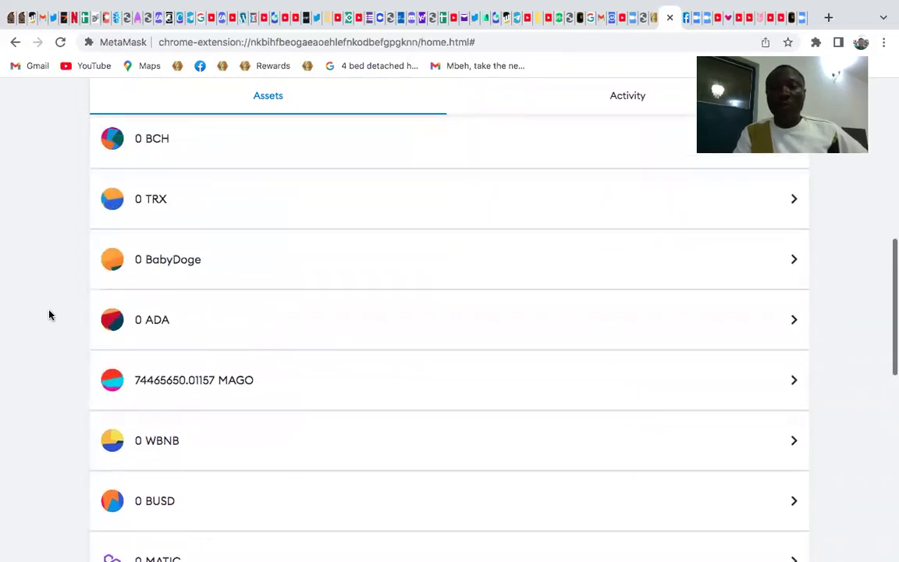
scroll(50, 315, "up", 7)
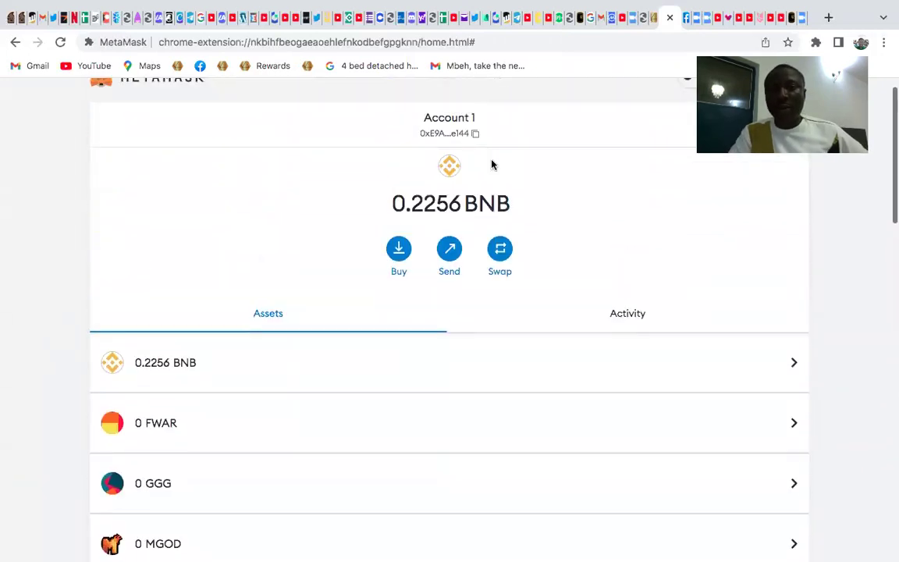
left_click(640, 18)
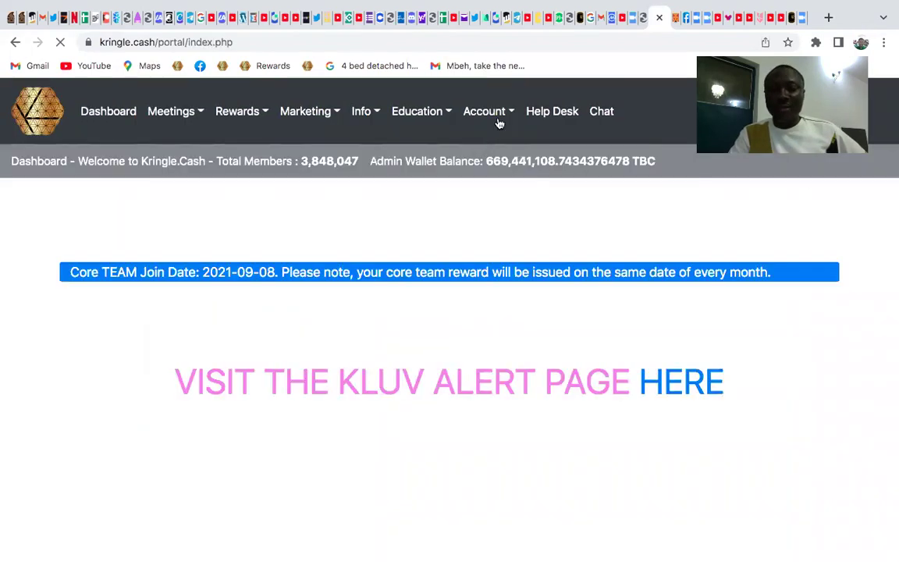
Step: Open Account > Your Account to view the PAID status, then choose PAY WITH KLUV
left_click(503, 113)
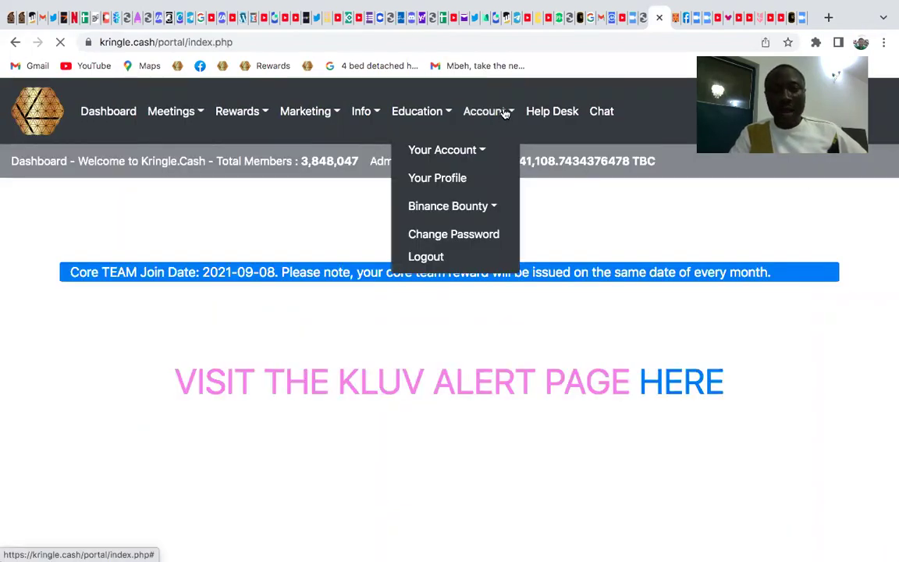
left_click(481, 151)
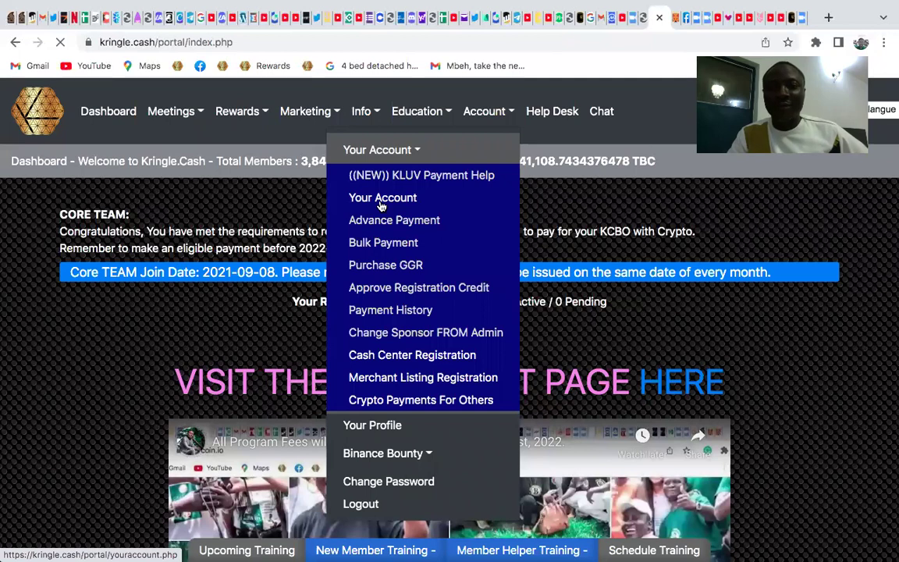
left_click(379, 202)
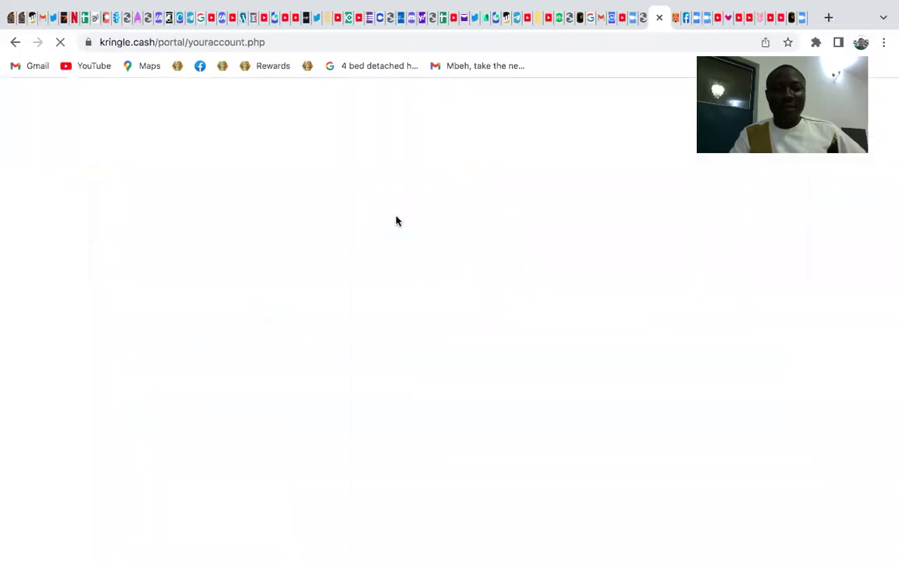
scroll(10, 332, "down", 5)
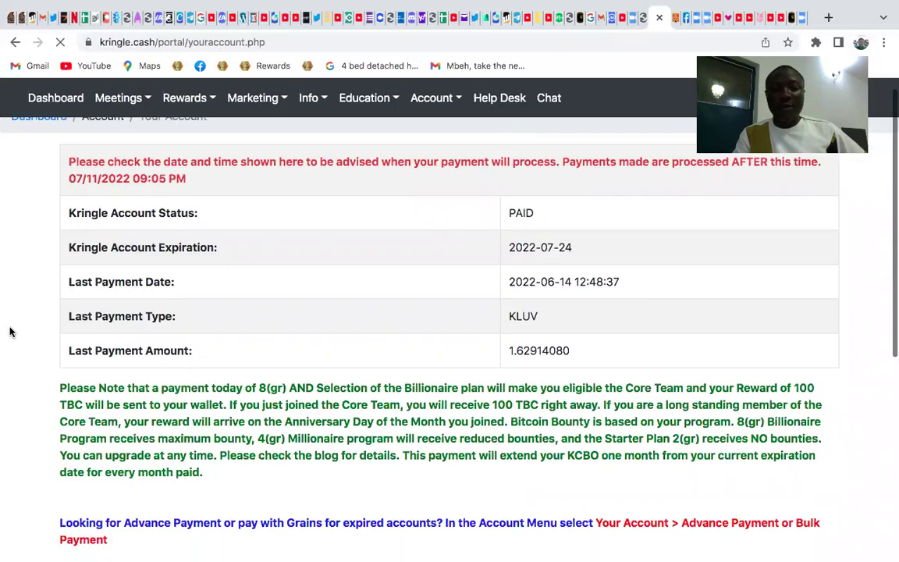
scroll(10, 331, "down", 2)
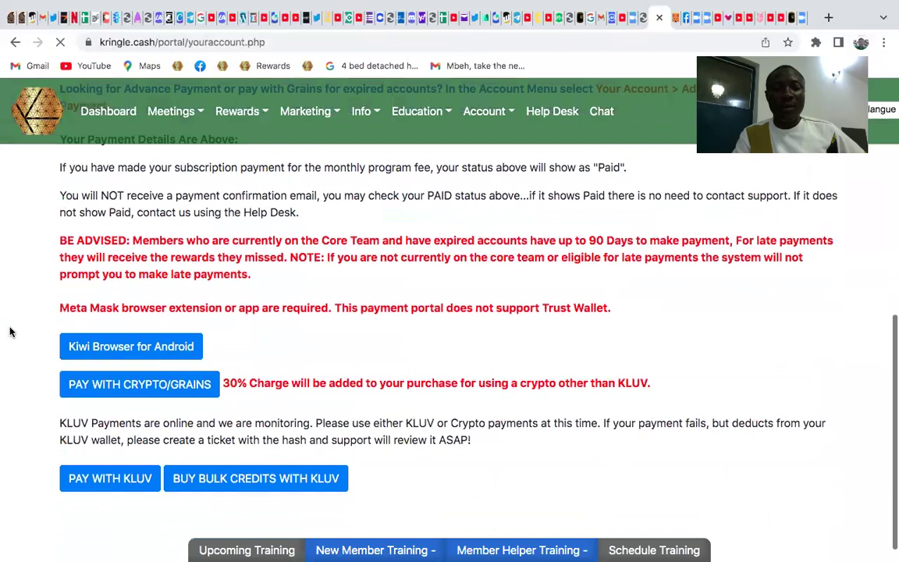
left_click(96, 481)
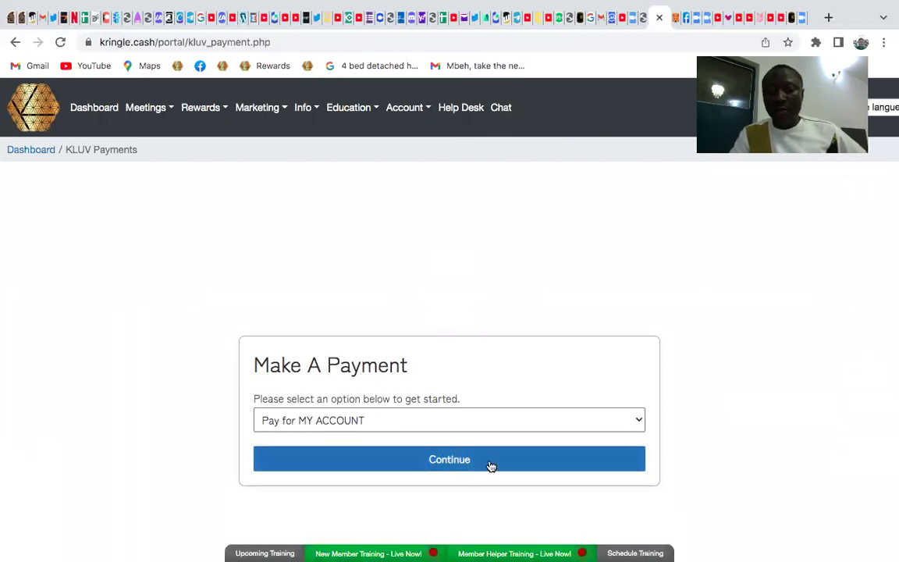
Step: Keep the payment set to 'Pay for MY ACCOUNT' and continue
left_click(321, 423)
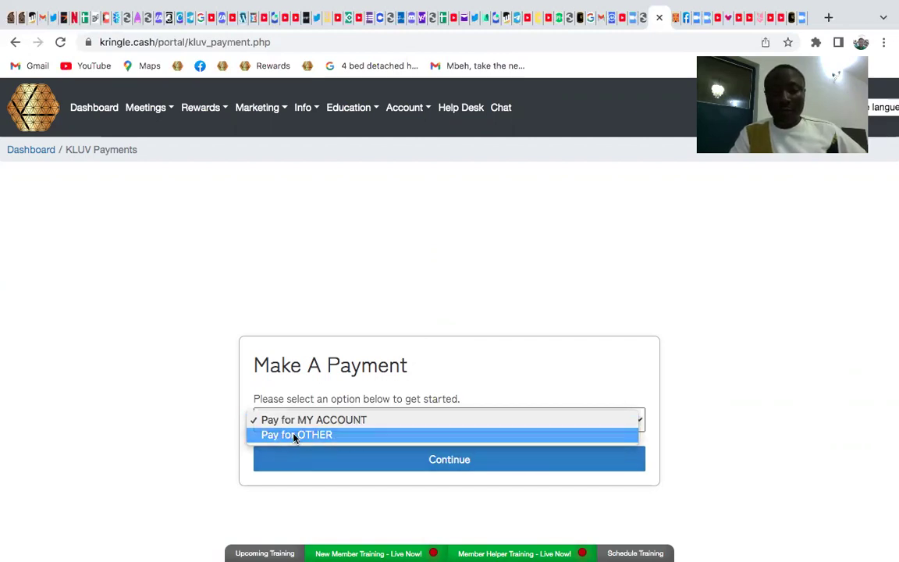
left_click(295, 435)
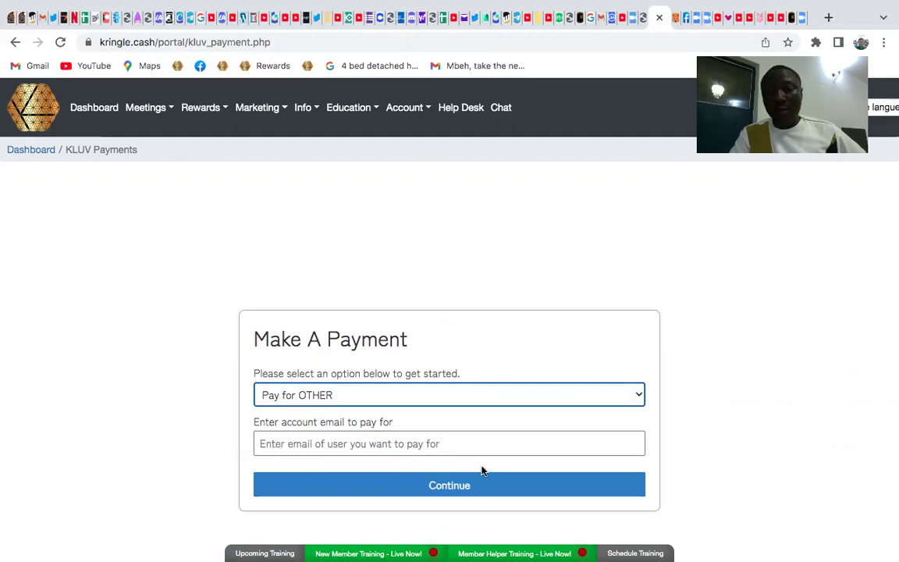
left_click(340, 395)
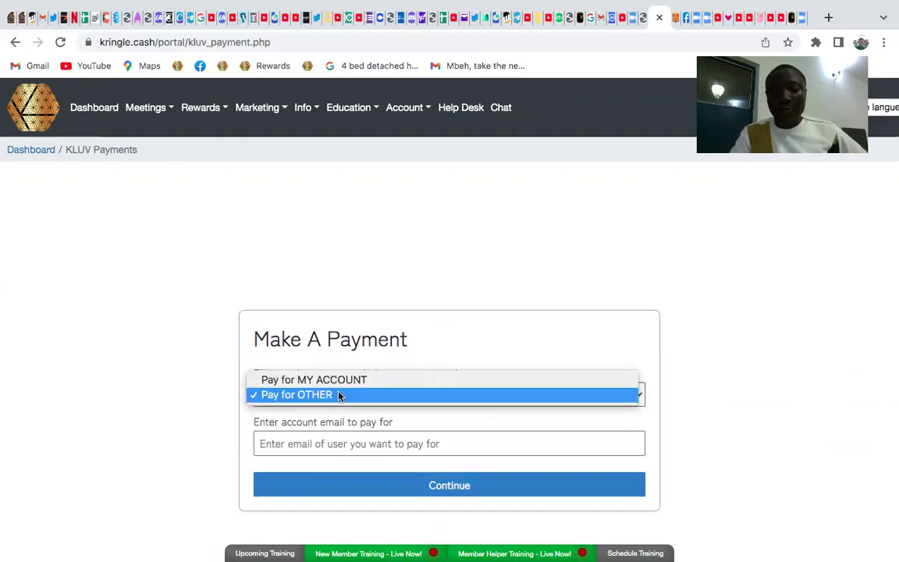
left_click(338, 381)
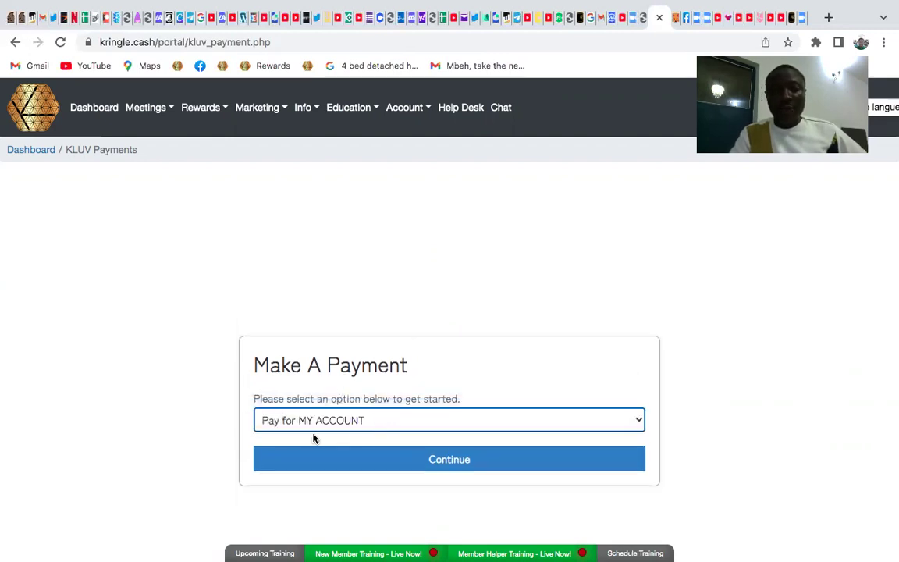
left_click(448, 460)
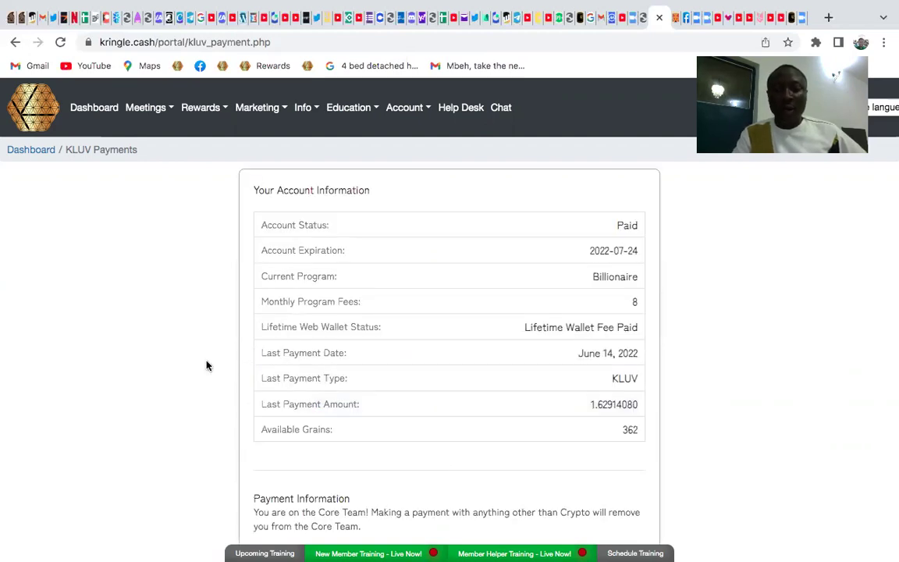
Step: Set Number of Months to 12 and proceed to checkout
scroll(207, 366, "down", 5)
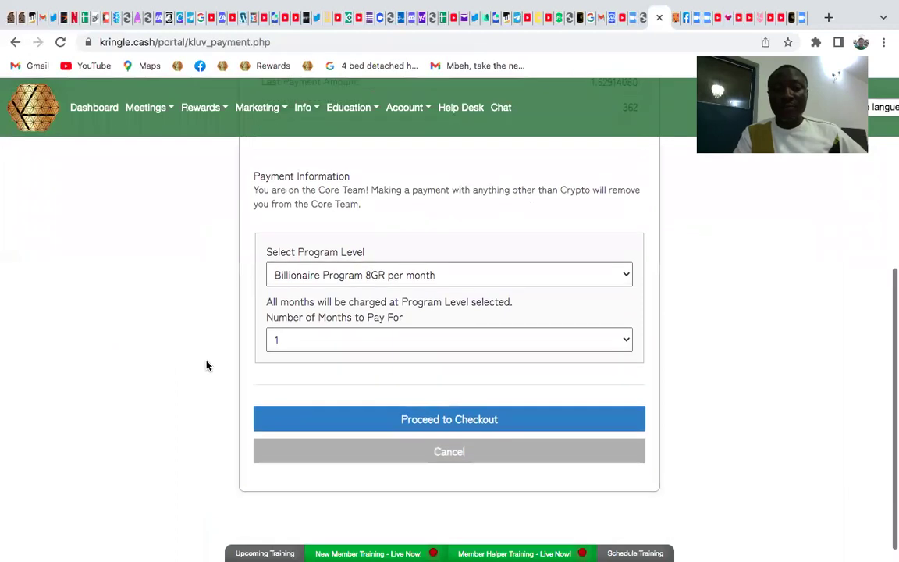
left_click(313, 341)
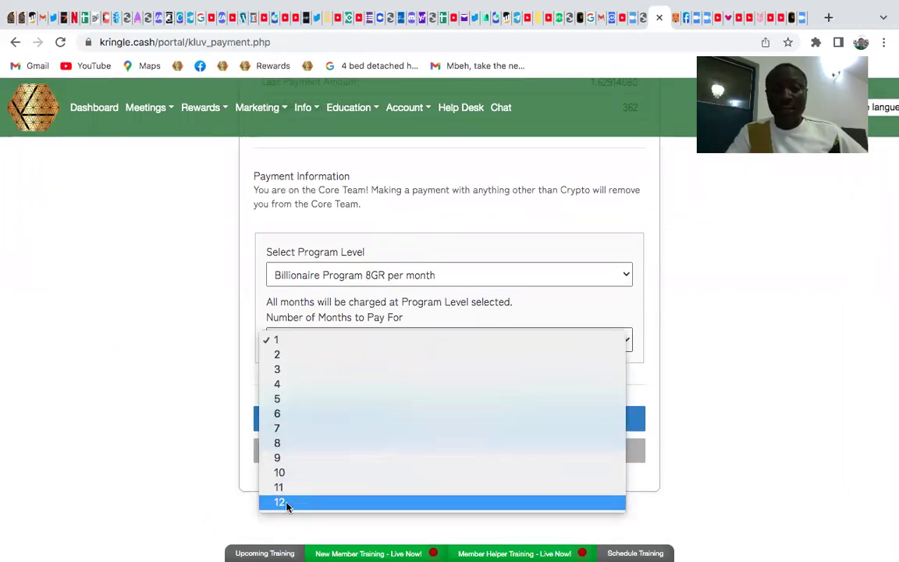
left_click(282, 504)
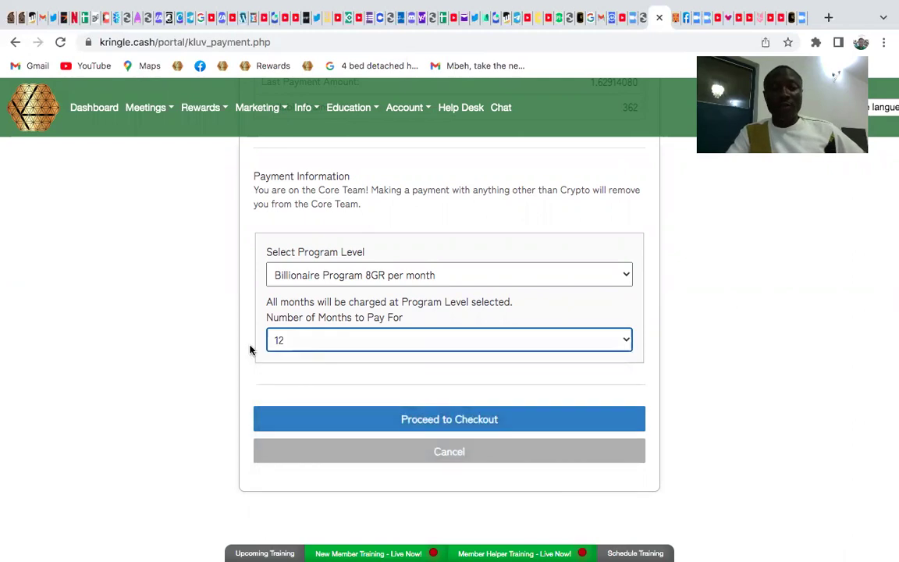
left_click(426, 420)
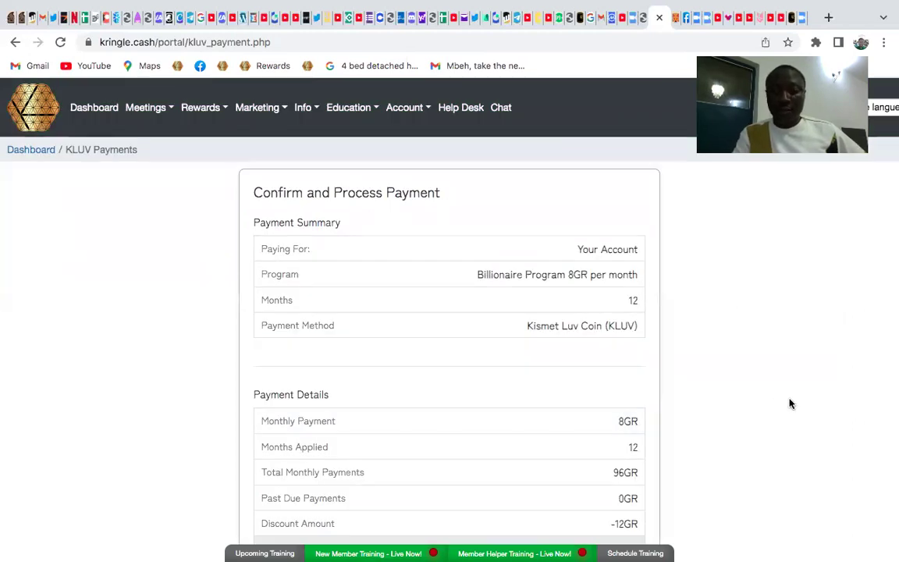
Step: Accept the terms, log in with MetaMask, and start paying the 84GR order
scroll(790, 404, "down", 1)
scroll(790, 404, "down", 5)
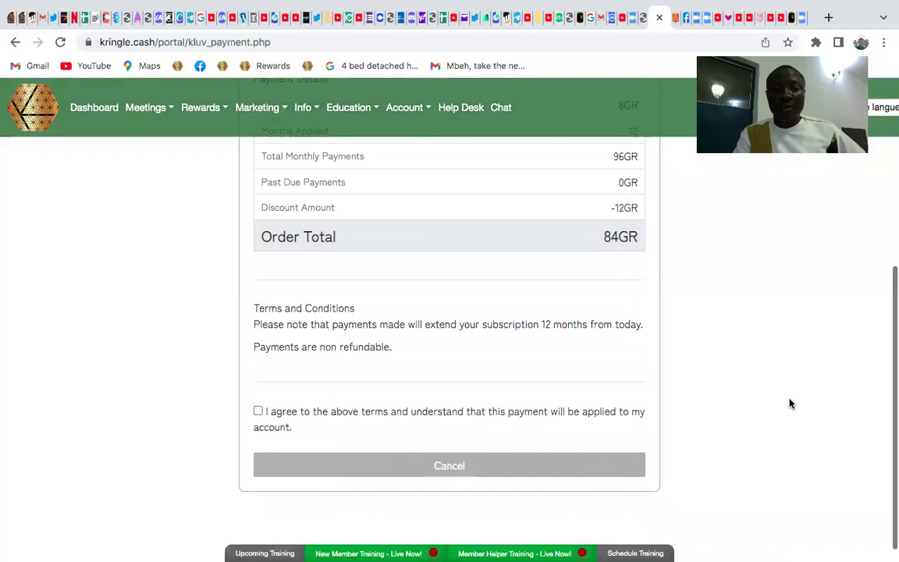
left_click(258, 410)
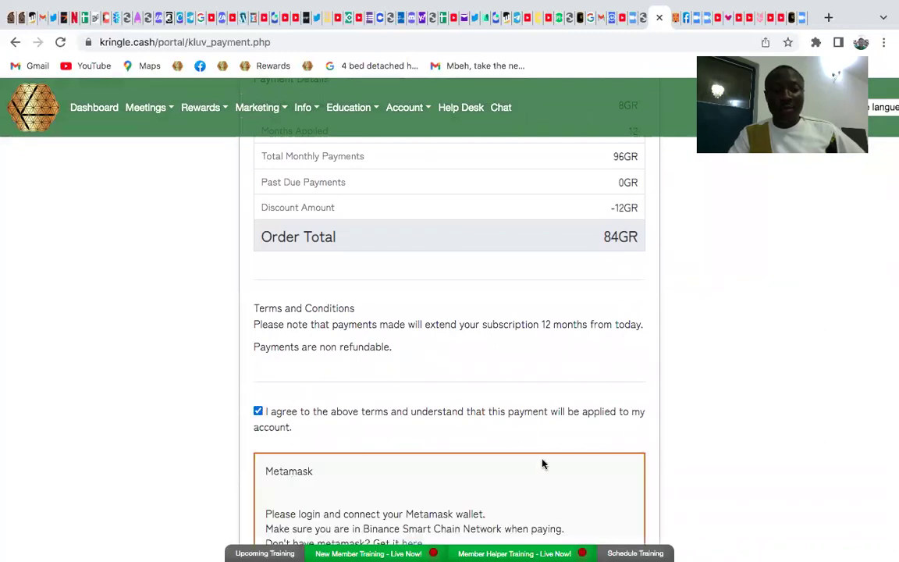
scroll(701, 428, "down", 3)
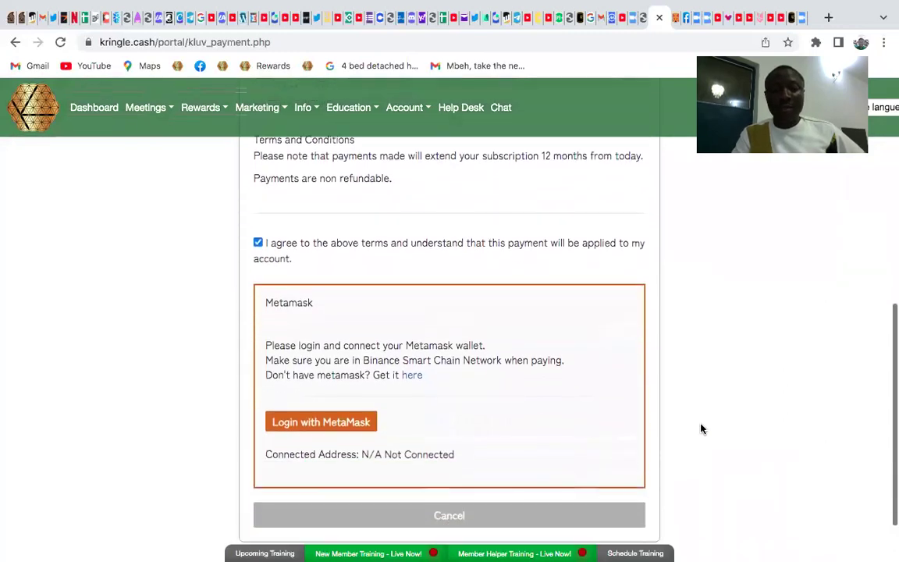
left_click(290, 429)
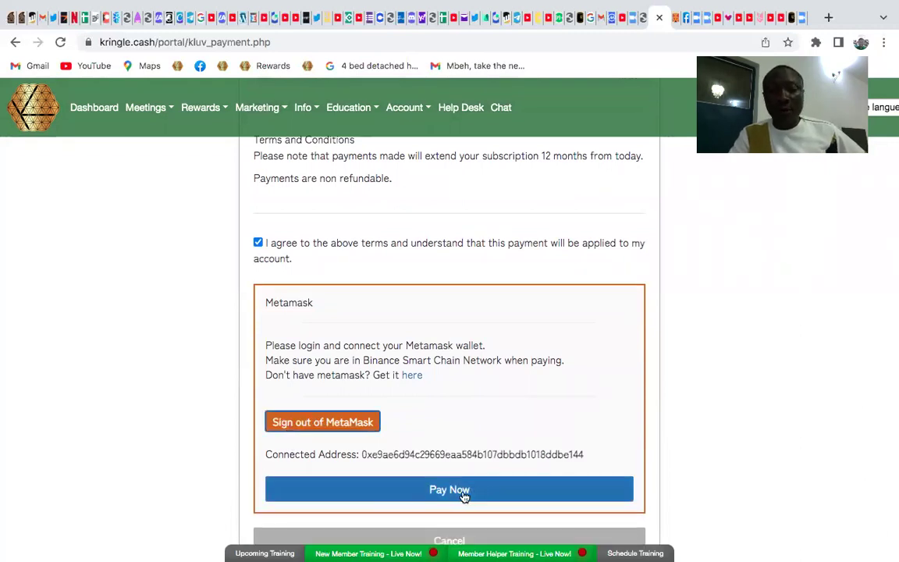
left_click(462, 492)
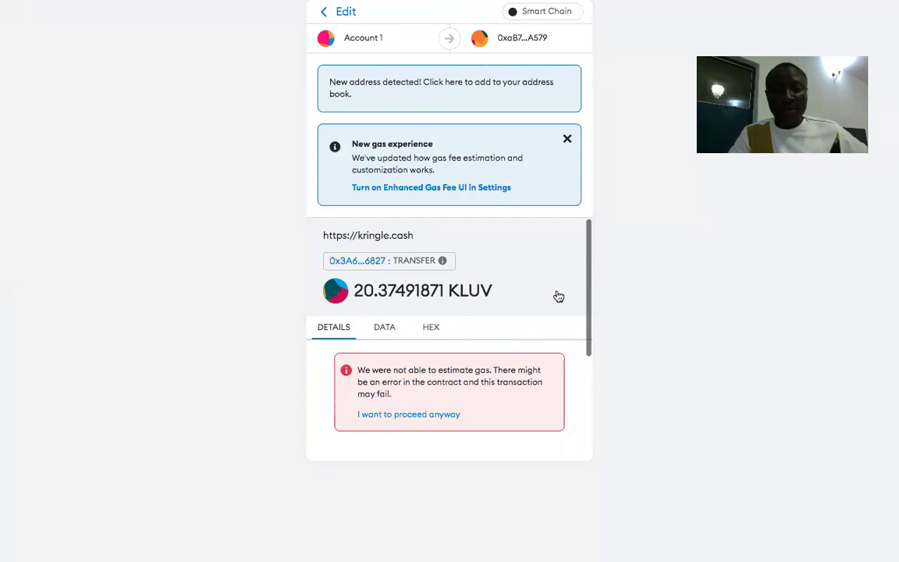
Step: Reject the 20.37491871 KLUV MetaMask transfer over insufficient funds and close the User reject notice
scroll(559, 295, "down", 3)
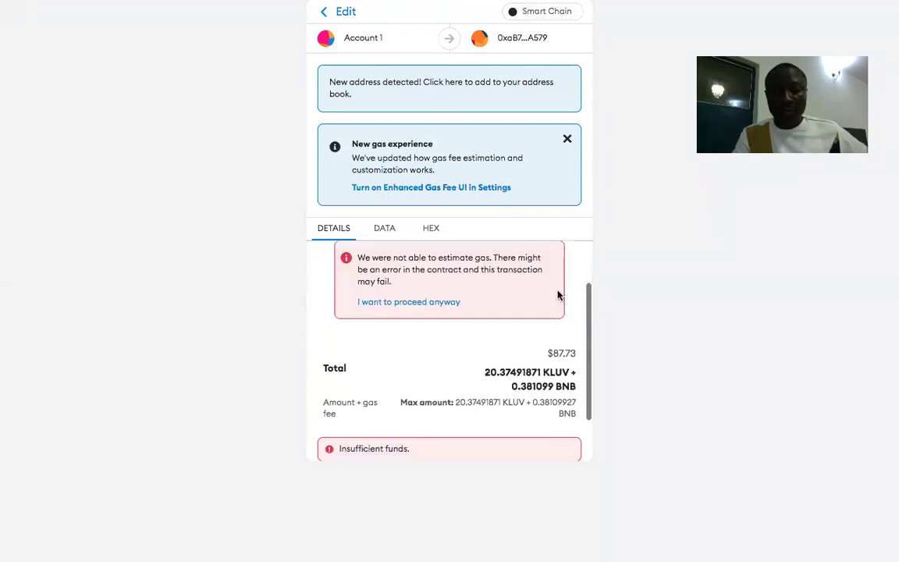
scroll(558, 295, "down", 2)
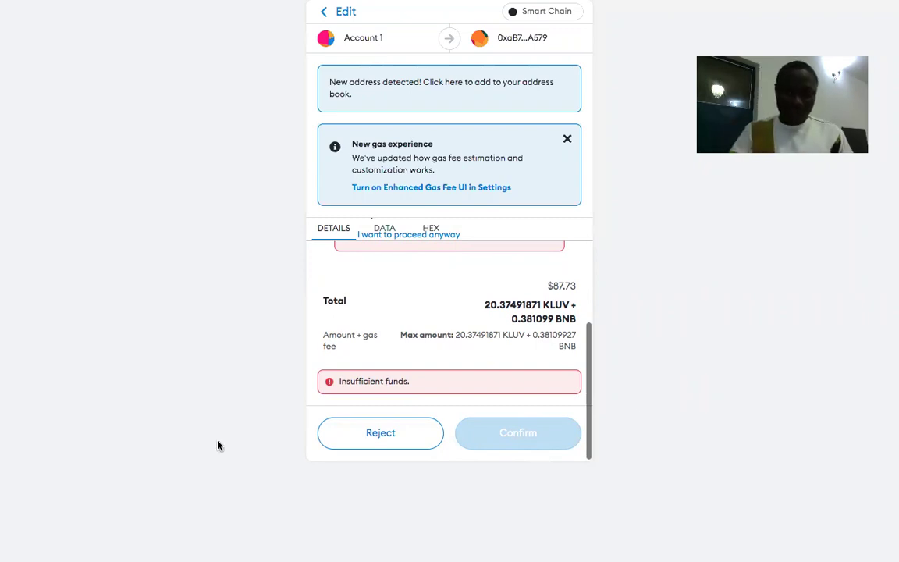
left_click(381, 434)
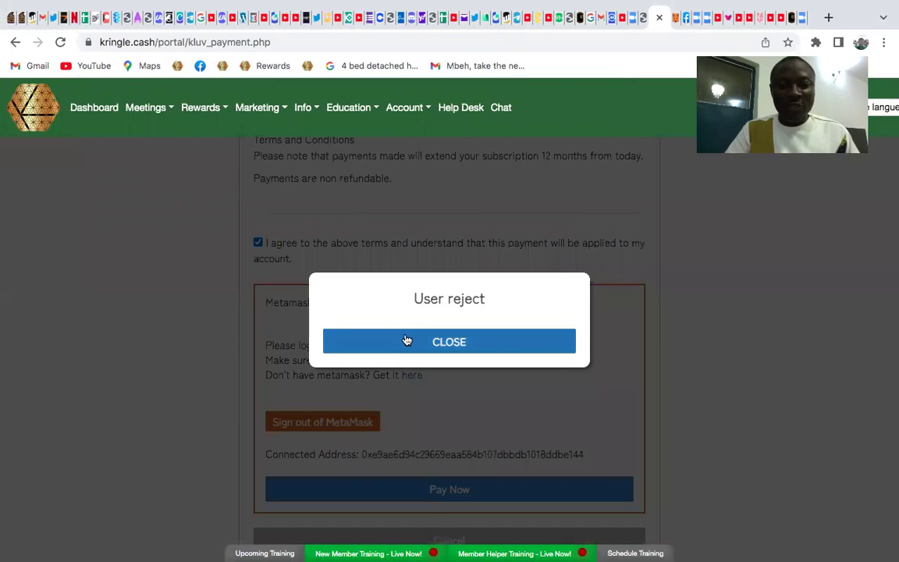
left_click(407, 341)
Step: Return to the Kringle.cash dashboard after a brief look at the ggrcoin.io tab
left_click(98, 110)
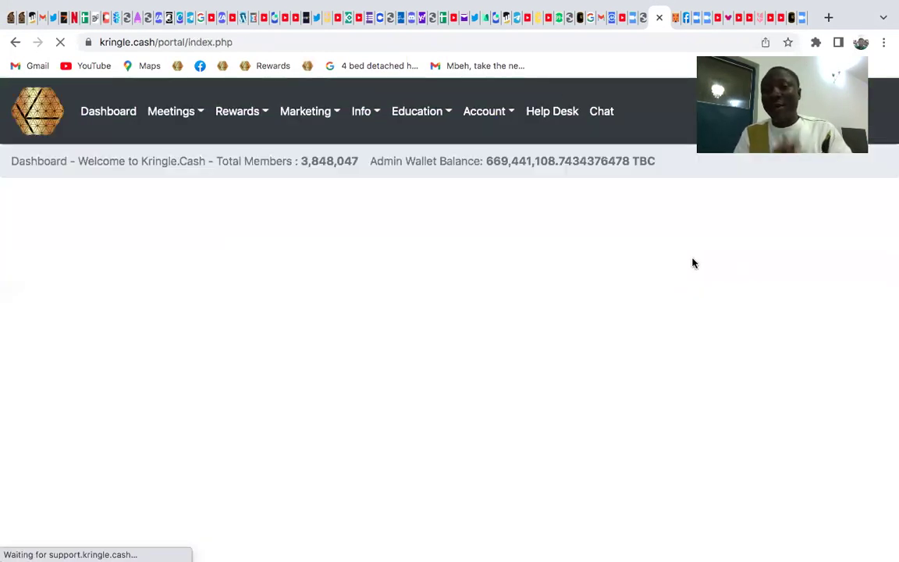
left_click(796, 19)
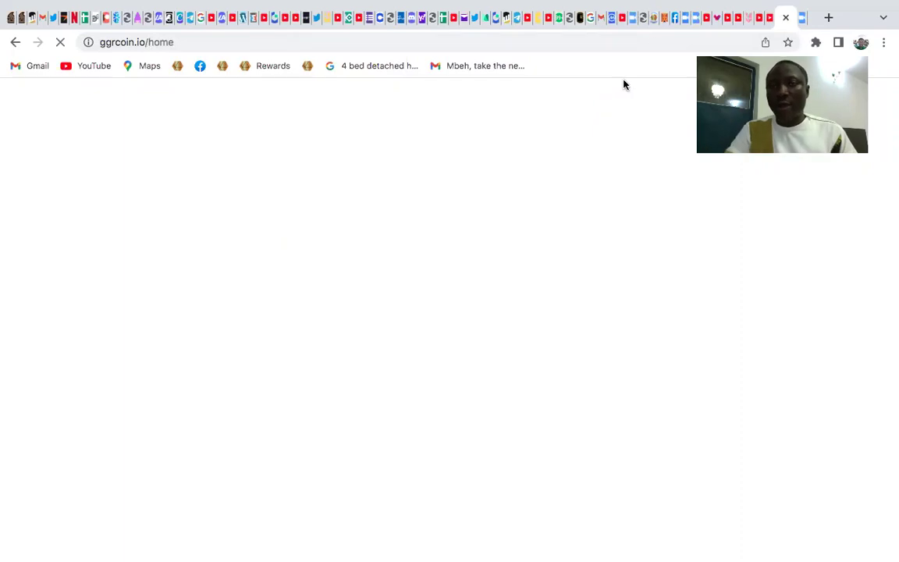
left_click(657, 16)
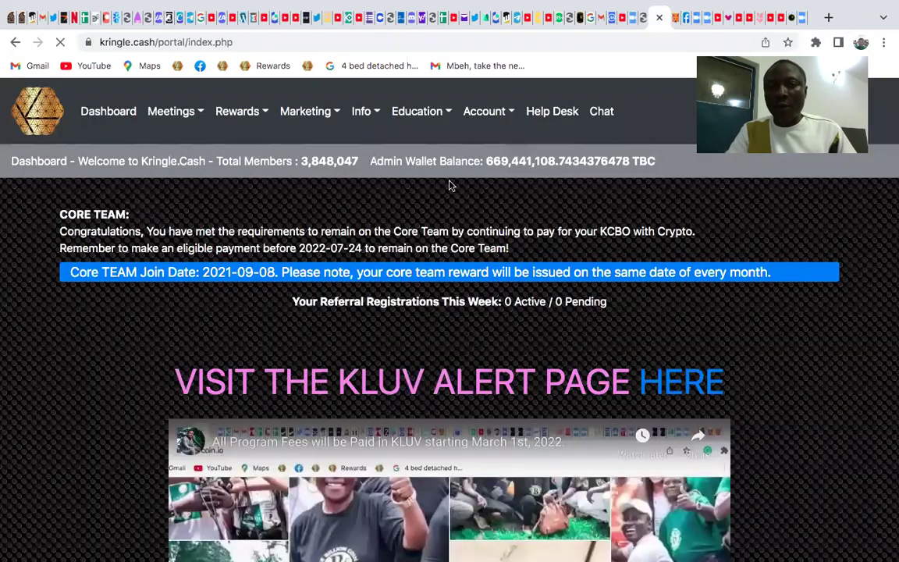
Step: Go to the Purchase GGR page through Account > Your Account
left_click(496, 112)
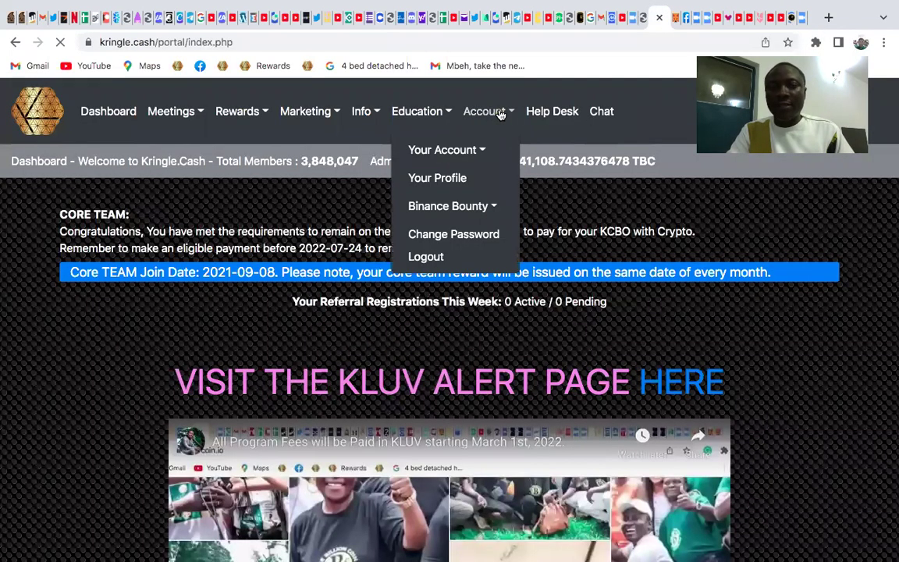
left_click(472, 152)
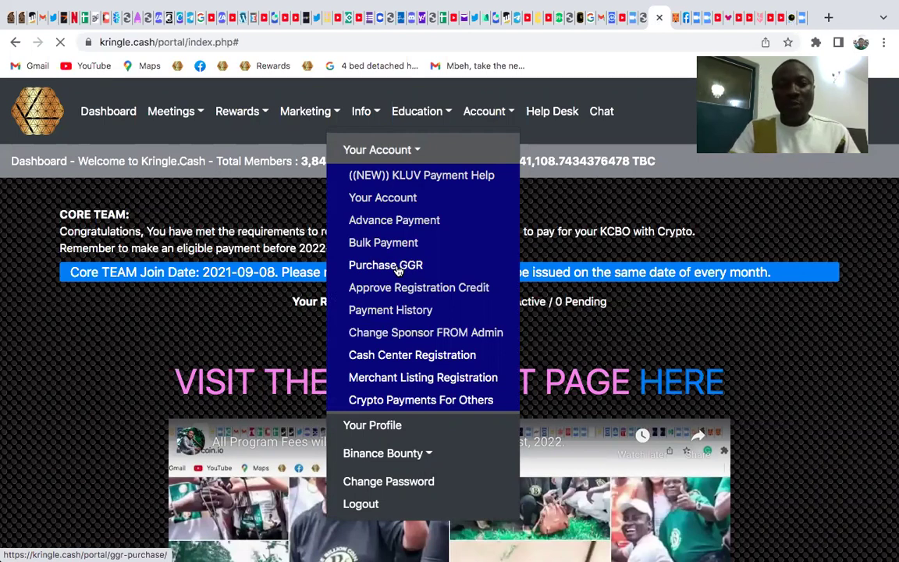
left_click(465, 274)
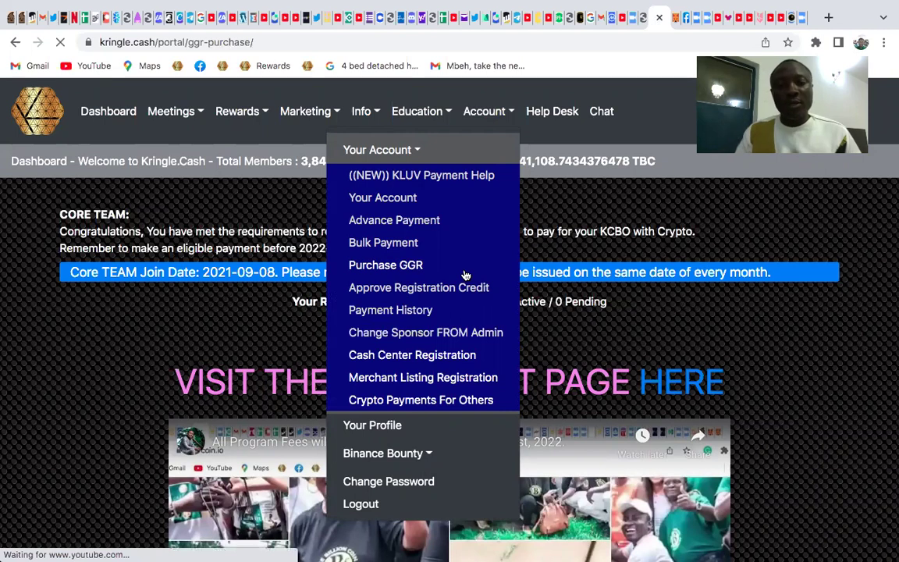
left_click(20, 17)
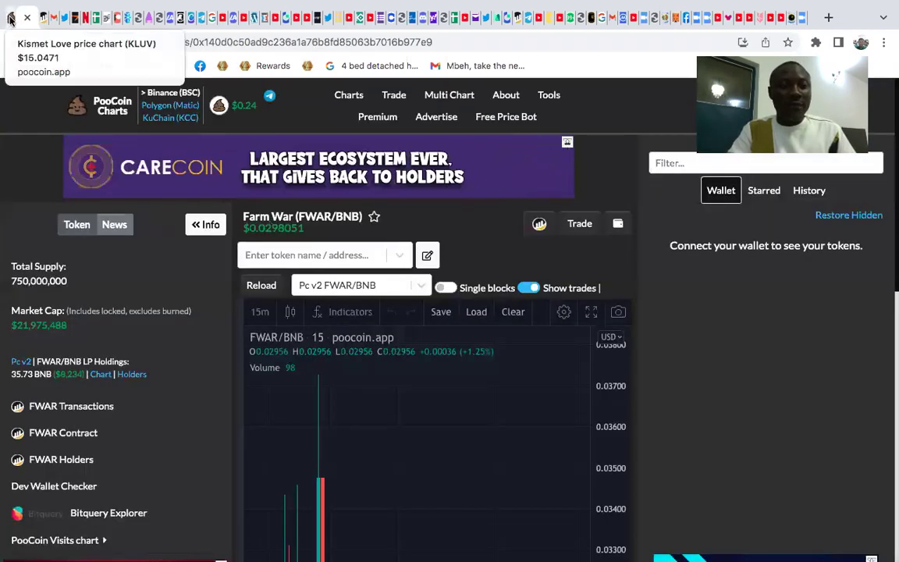
left_click(11, 18)
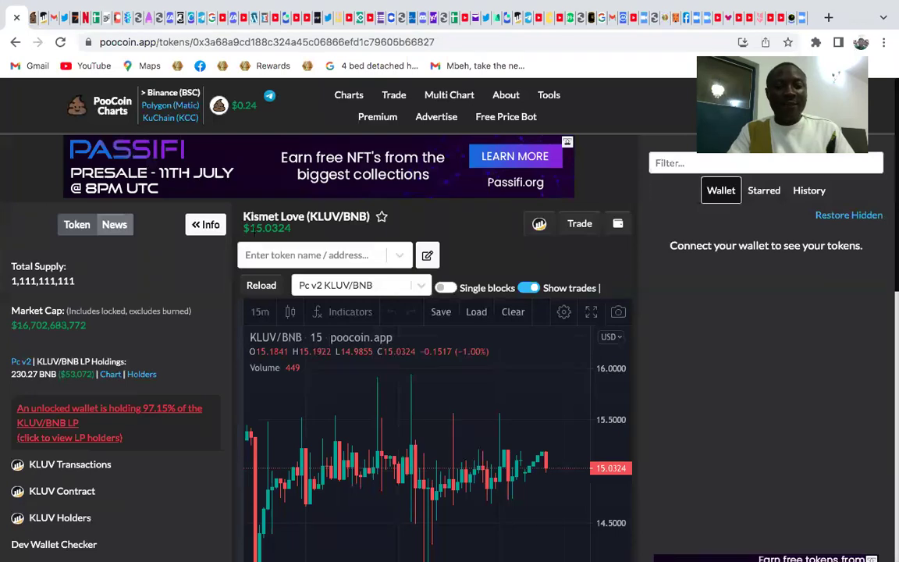
left_click(665, 18)
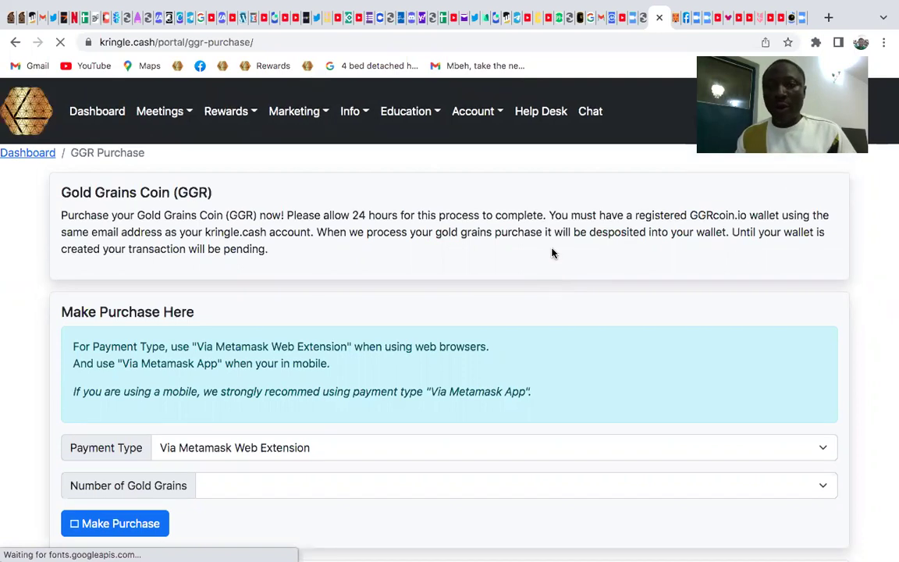
left_click(11, 17)
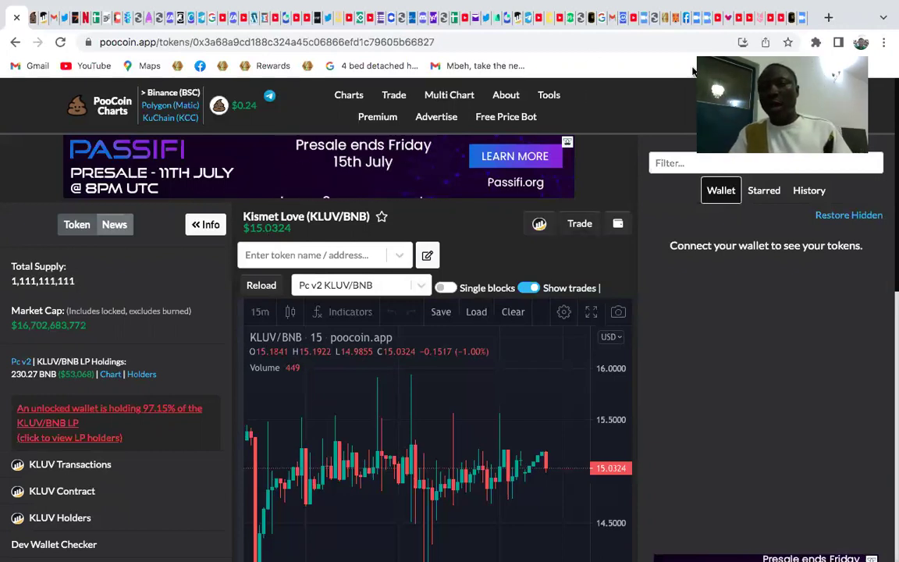
left_click(667, 17)
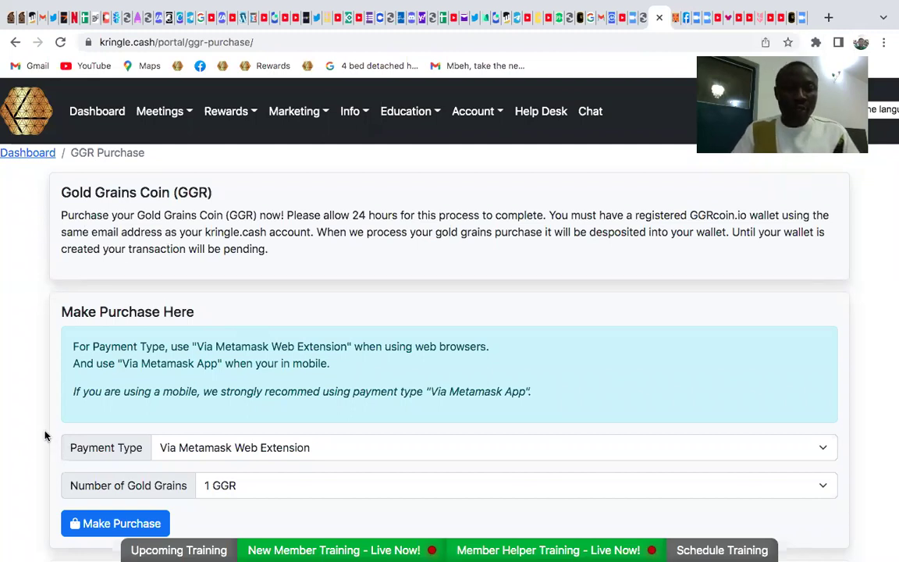
Step: Keep Payment Type as Via Metamask Web Extension and set Number of Gold Grains to 2 GGR
scroll(33, 431, "down", 3)
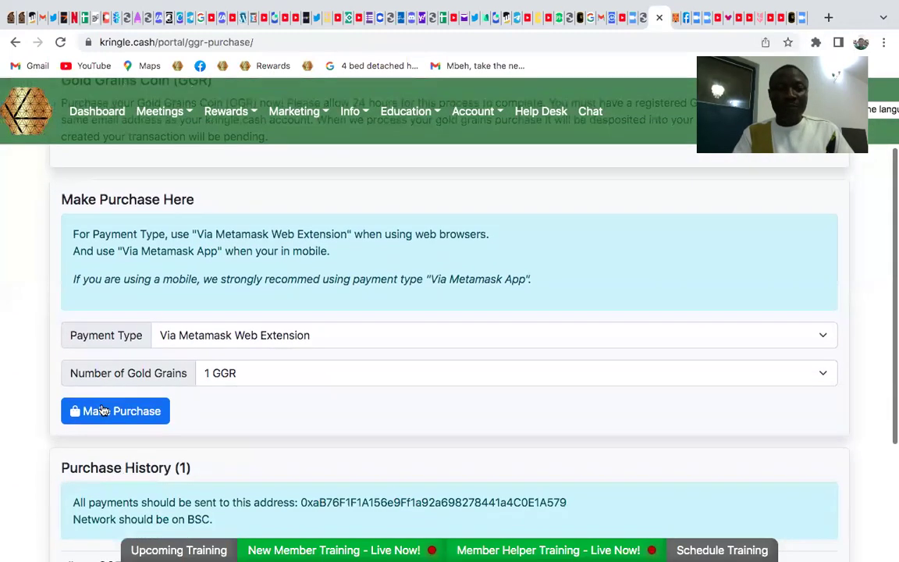
left_click(310, 344)
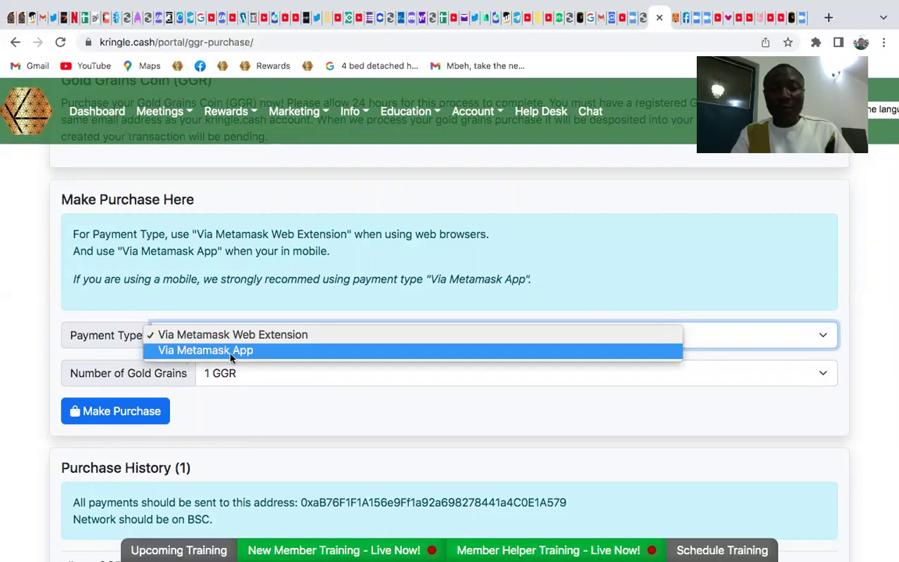
left_click(20, 298)
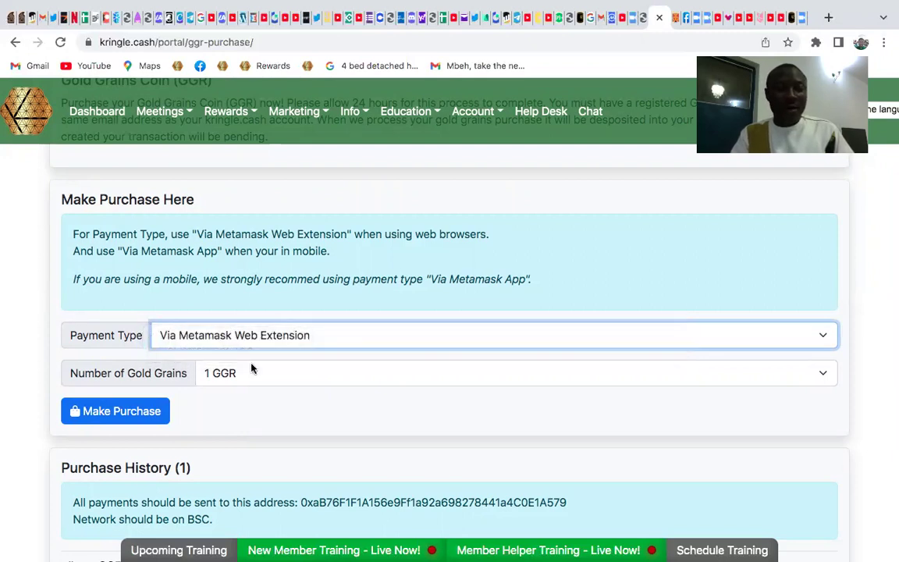
left_click(251, 368)
left_click(226, 388)
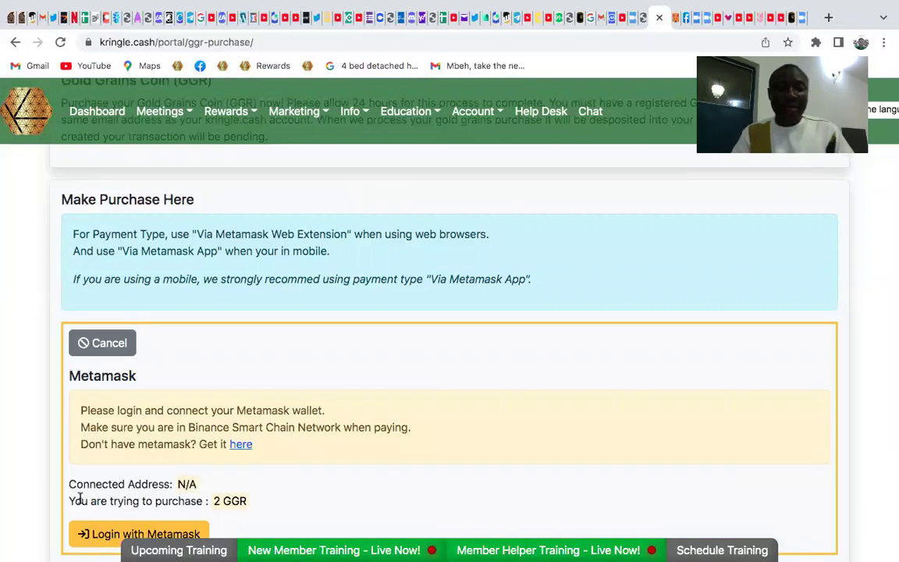
Step: Check the MetaMask wallet, which shows Account 1 holding 0.2256 BNB
scroll(49, 490, "down", 3)
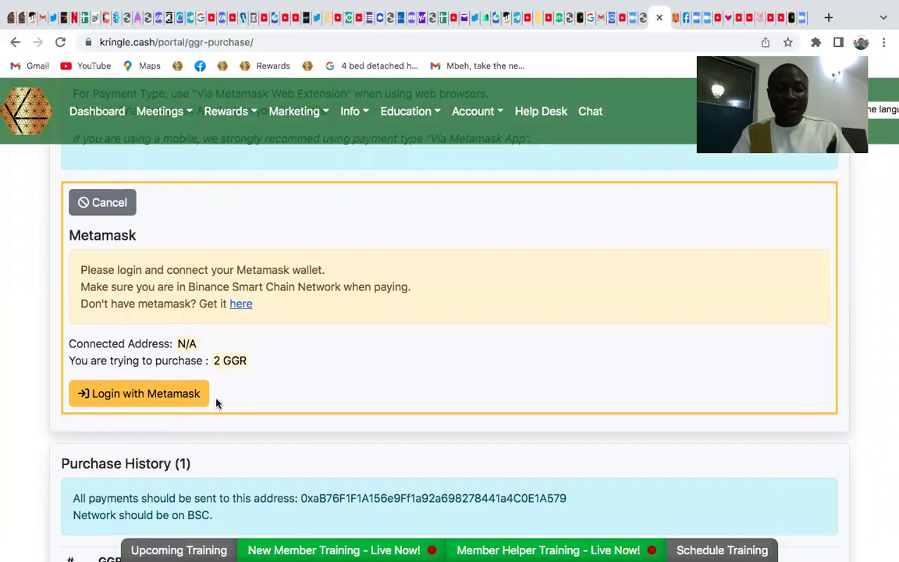
scroll(39, 401, "down", 4)
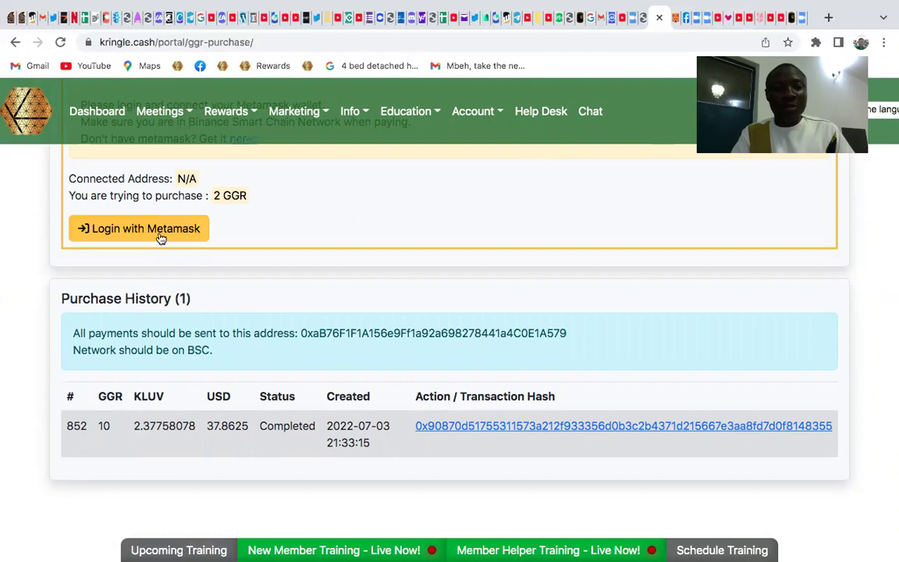
left_click(676, 17)
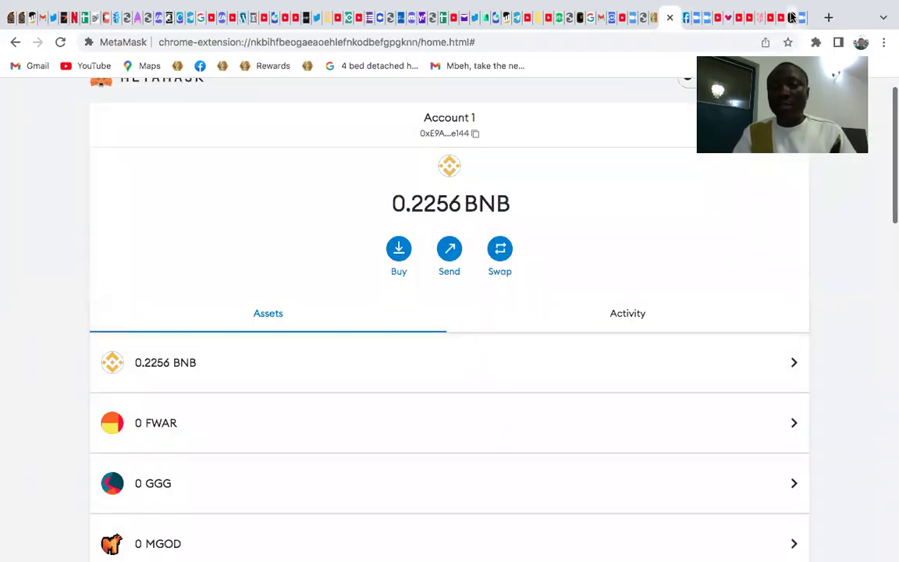
Step: Check the ggrcoin.io balance of 100,000,000,000 sGGR, then return to the GGR purchase page
left_click(792, 17)
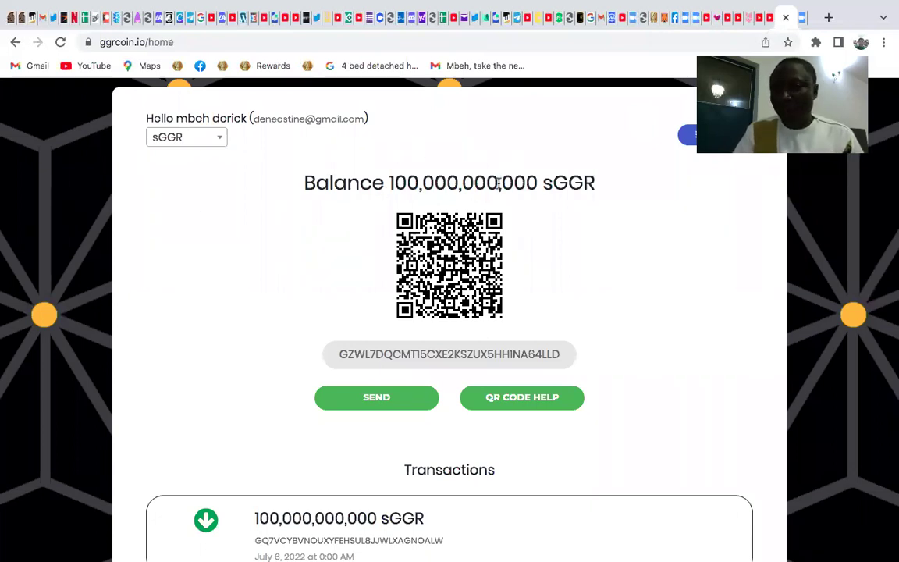
left_click(657, 17)
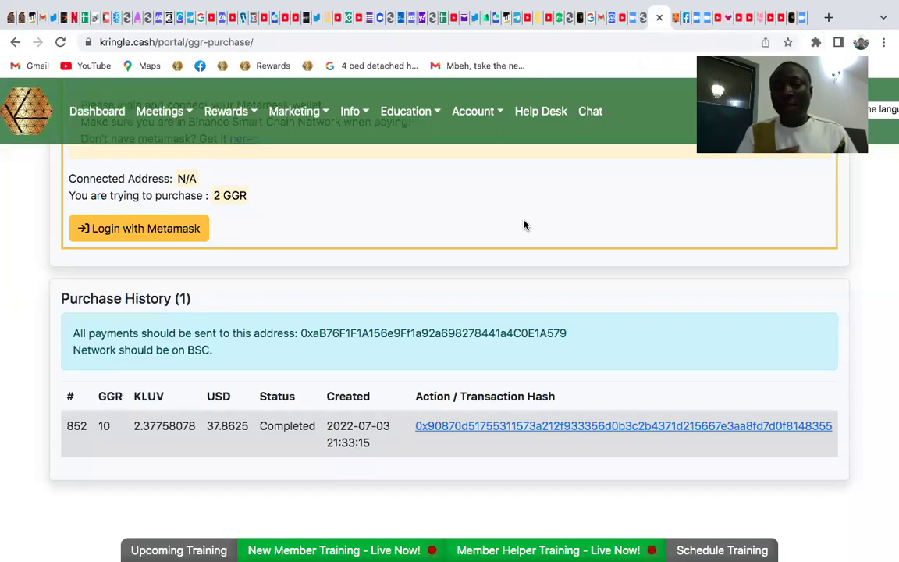